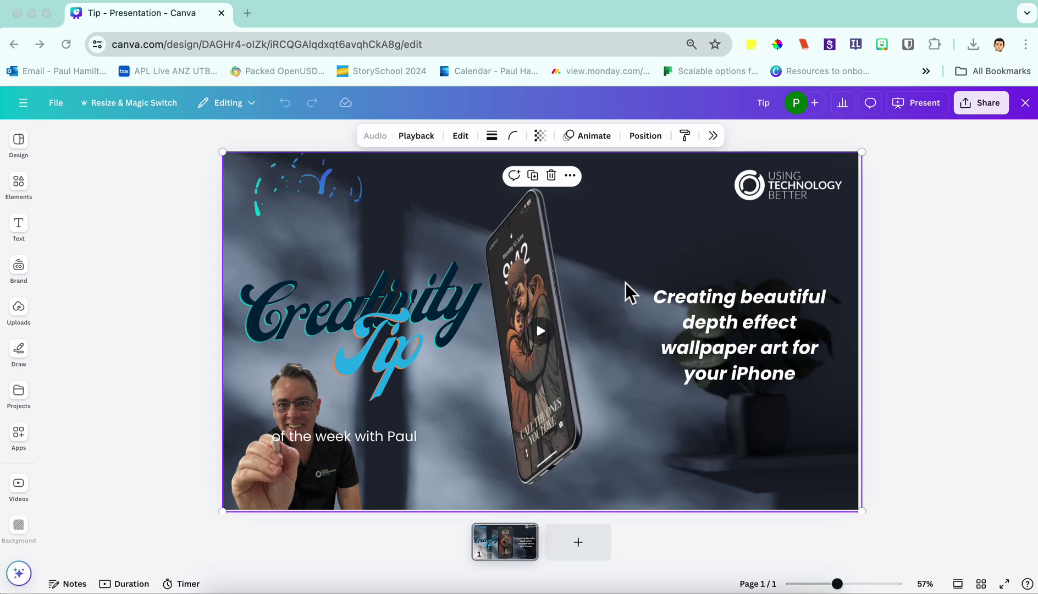
# Step: Play the phone lock-screen video in the Tip presentation to preview the depth-effect wallpaper
pyautogui.click(544, 340)
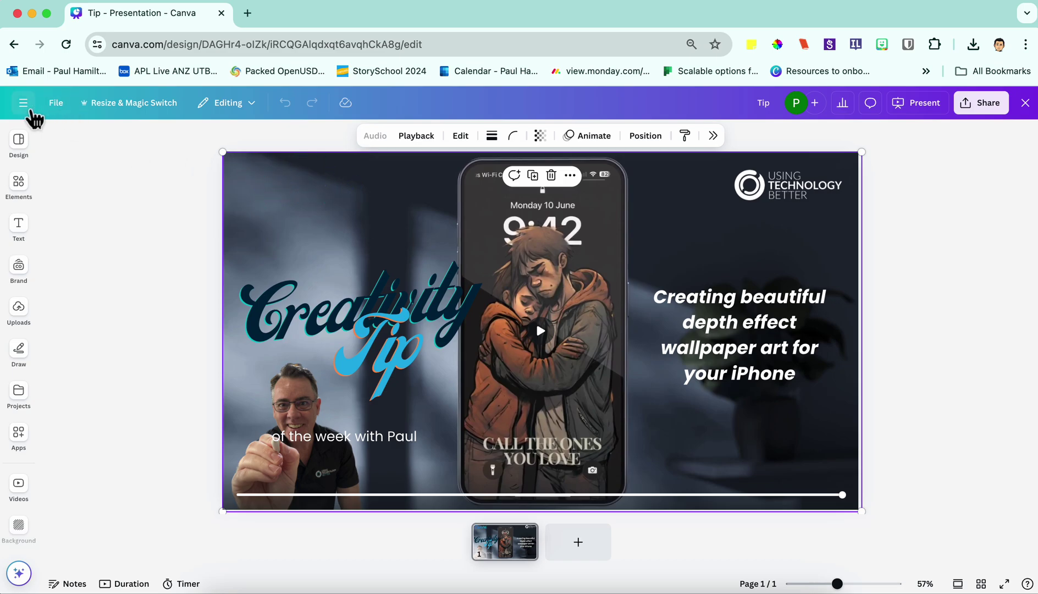
# Step: From Home, create a new blank 1170 × 2532 px design using the recent custom size
pyautogui.click(31, 110)
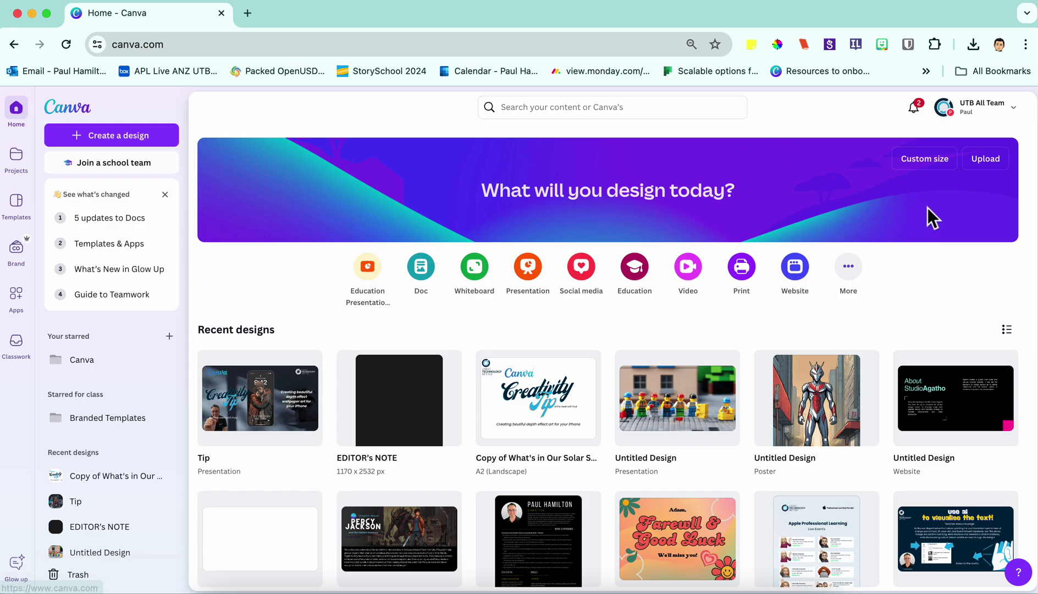
pyautogui.click(935, 180)
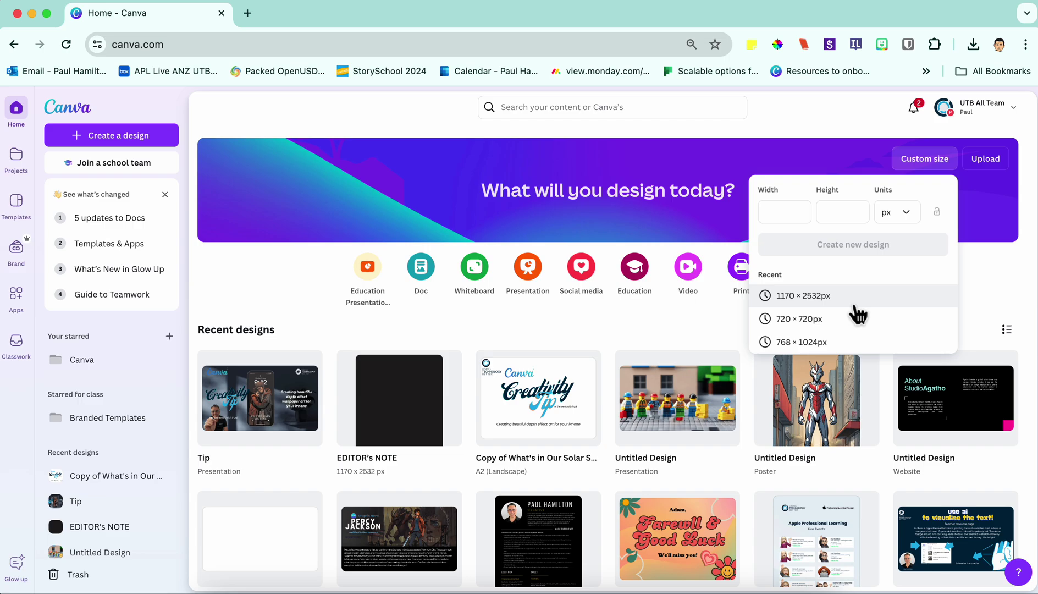
pyautogui.scroll(5, 849, 301)
pyautogui.scroll(-1, 847, 297)
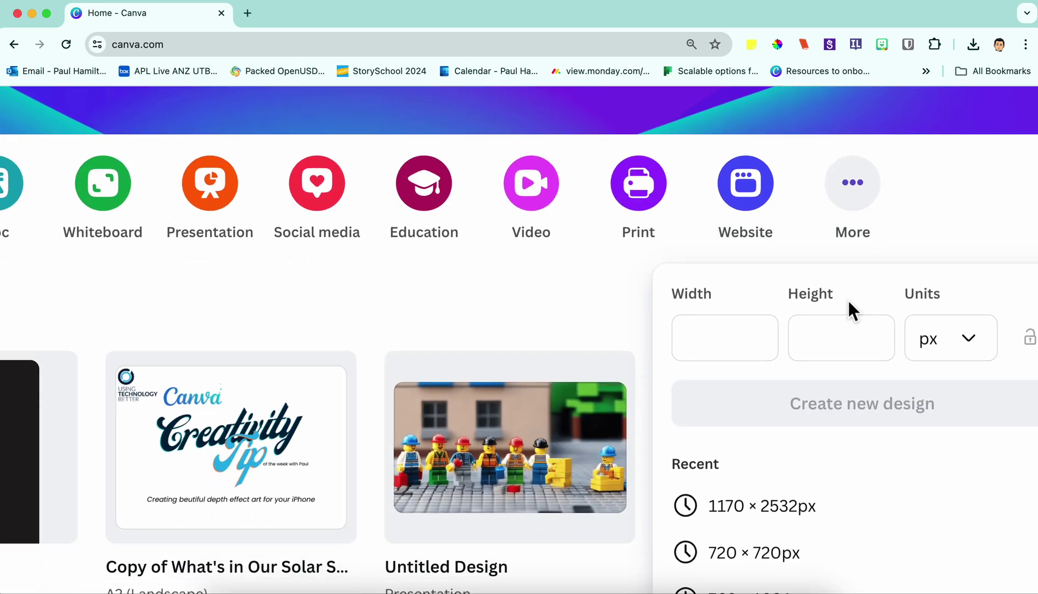
pyautogui.scroll(-2, 831, 489)
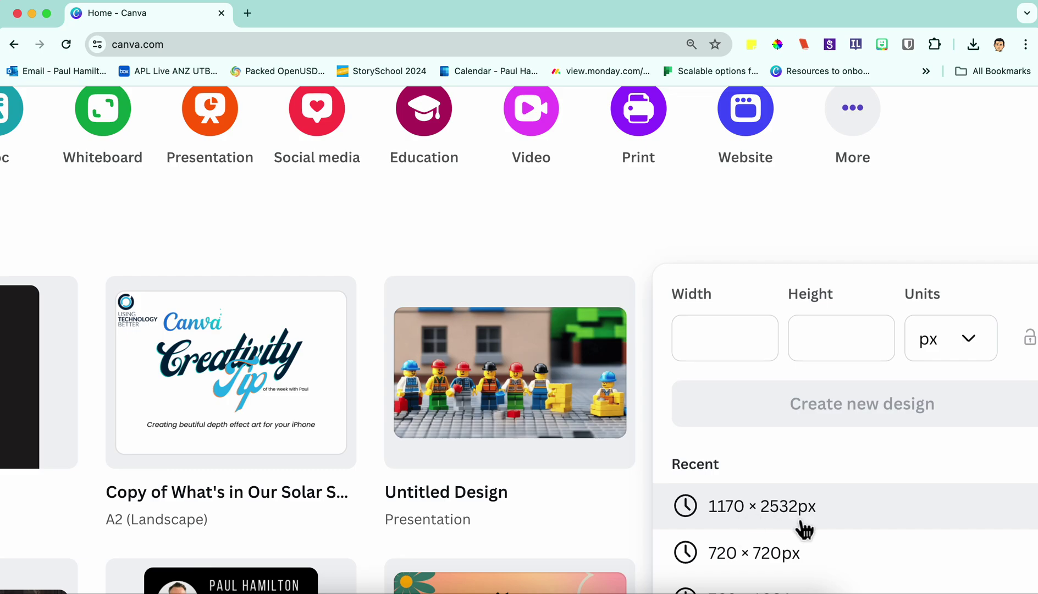
pyautogui.scroll(-5, 807, 527)
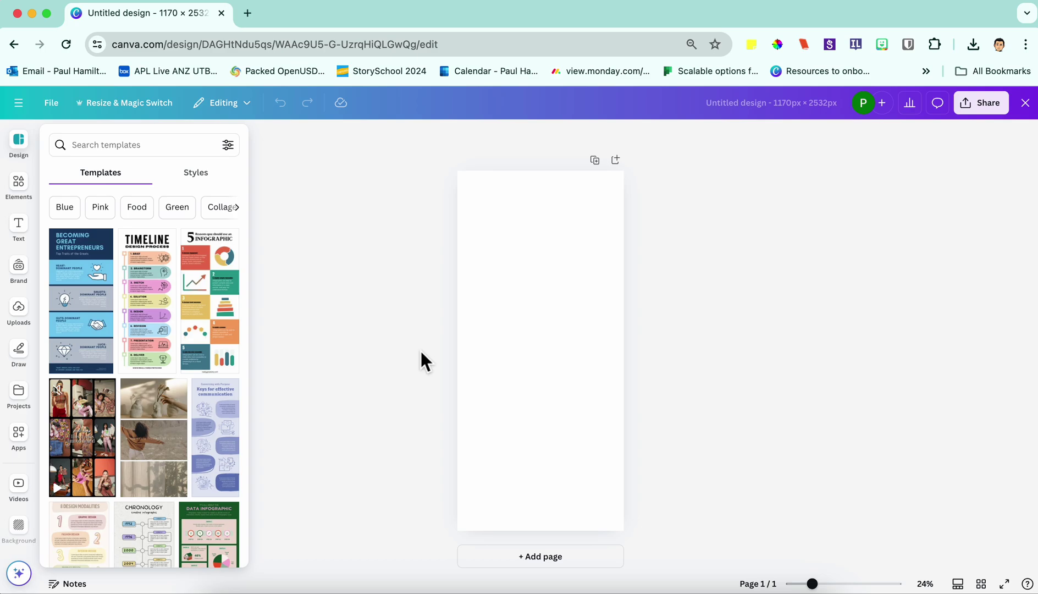
# Step: Fill the page background with the dark charcoal Brand Kit colour and open Elements
pyautogui.click(499, 359)
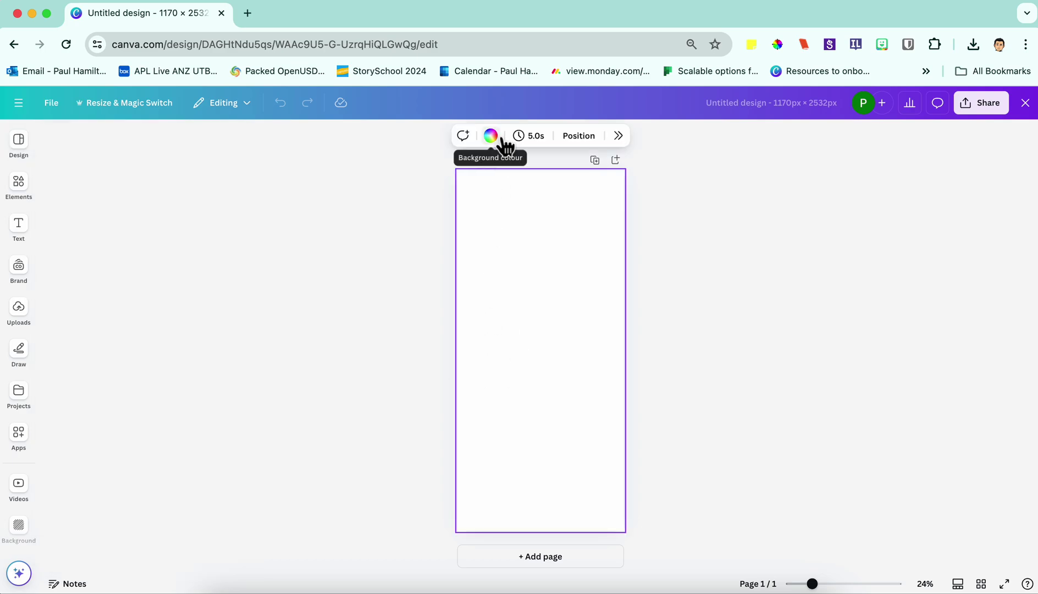
pyautogui.click(491, 135)
pyautogui.click(501, 232)
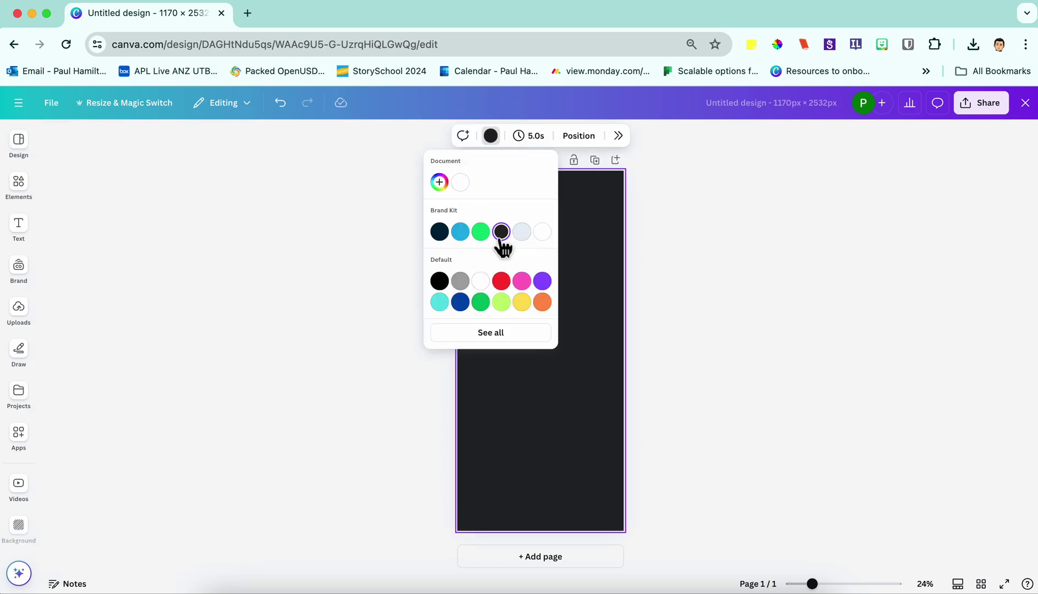
pyautogui.click(309, 325)
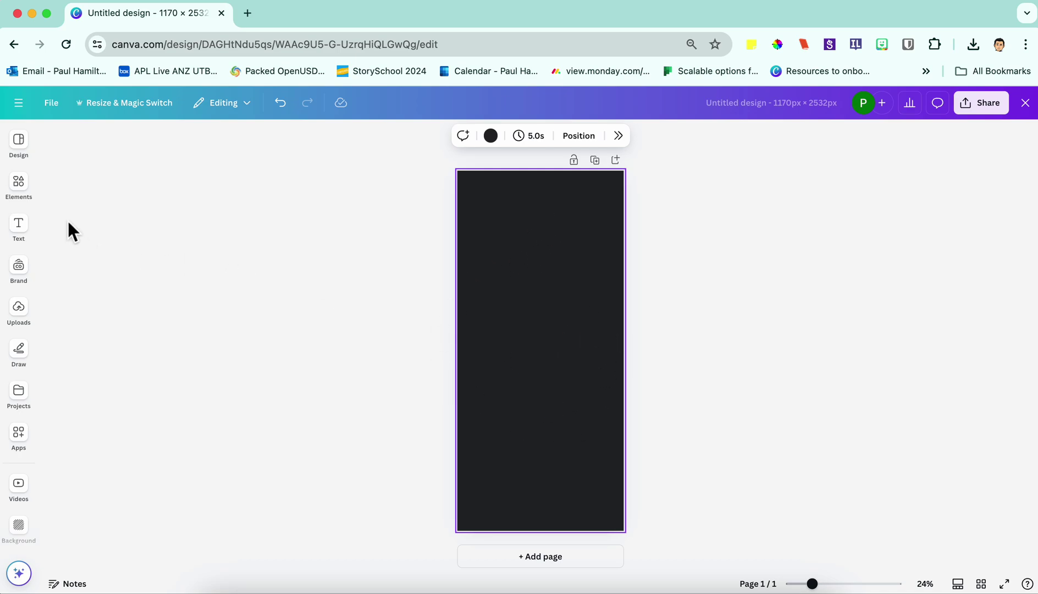
pyautogui.click(32, 197)
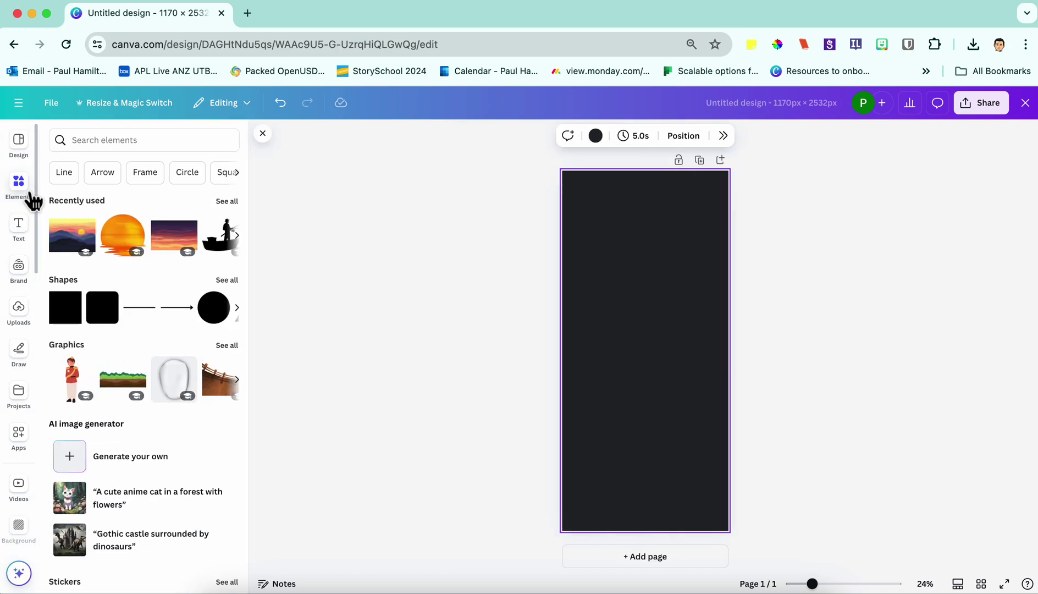
# Step: Start a Magic Media image with the prompt 'boy and girl hugging, in the middle of an apocalypse'
pyautogui.click(116, 466)
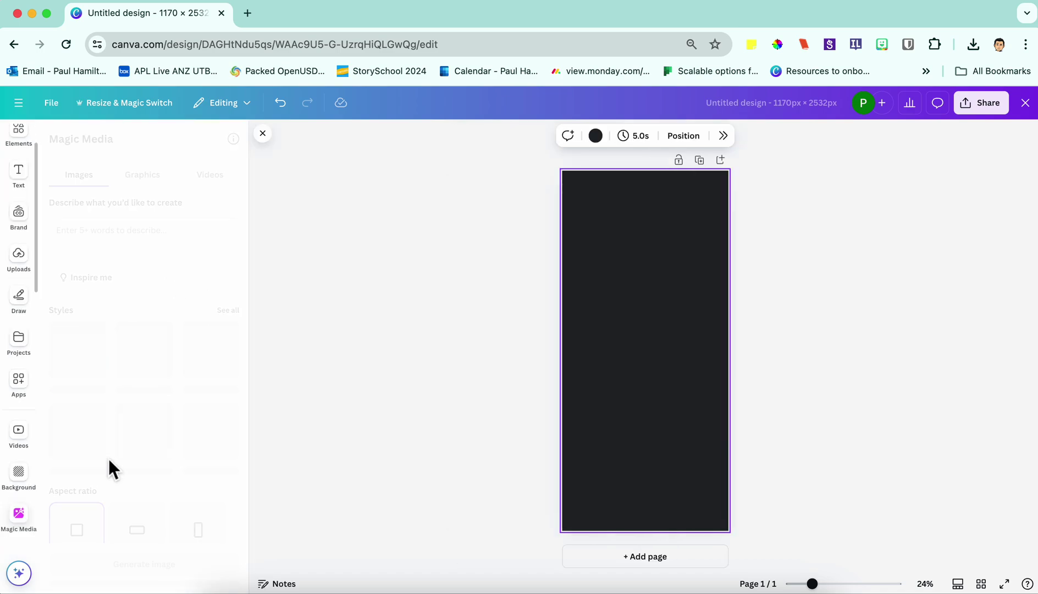
pyautogui.click(126, 235)
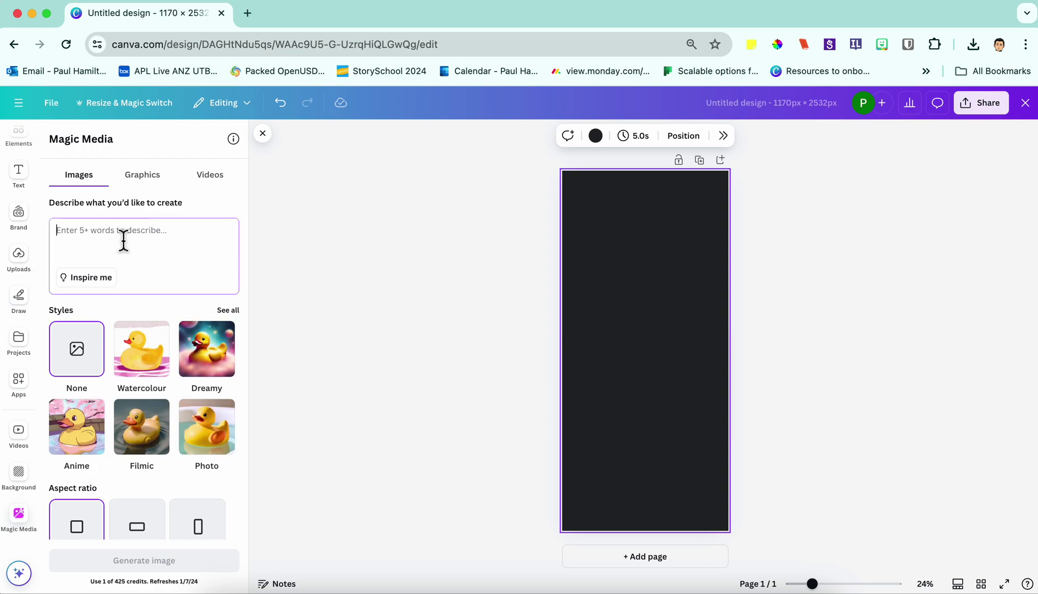
pyautogui.write('bo')
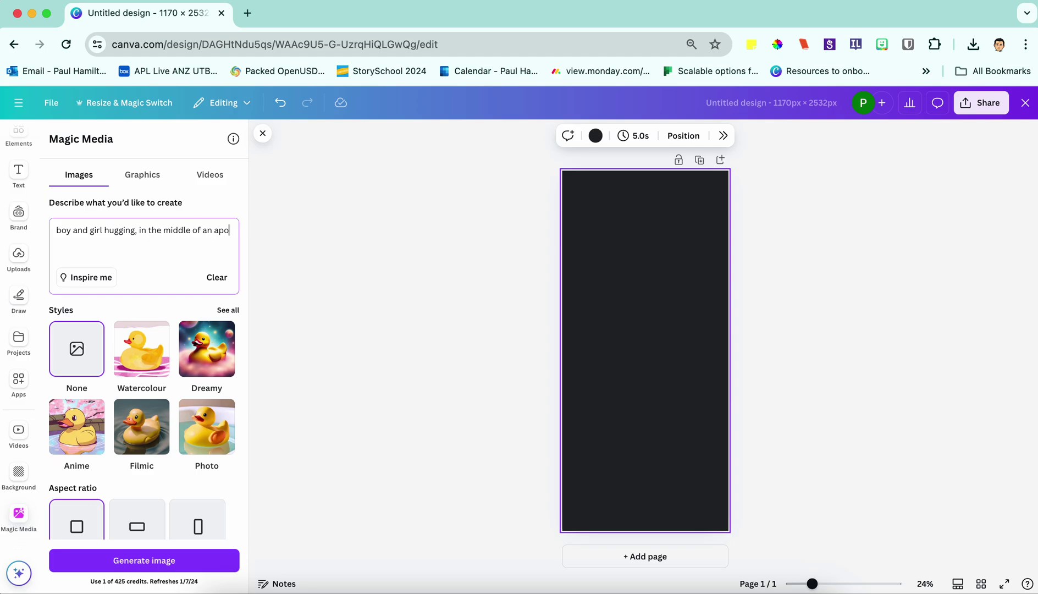
pyautogui.write('calypse')
# Step: Choose the Concept art style and Portrait shape, and prefix the prompt with 'exhausted'
pyautogui.click(229, 311)
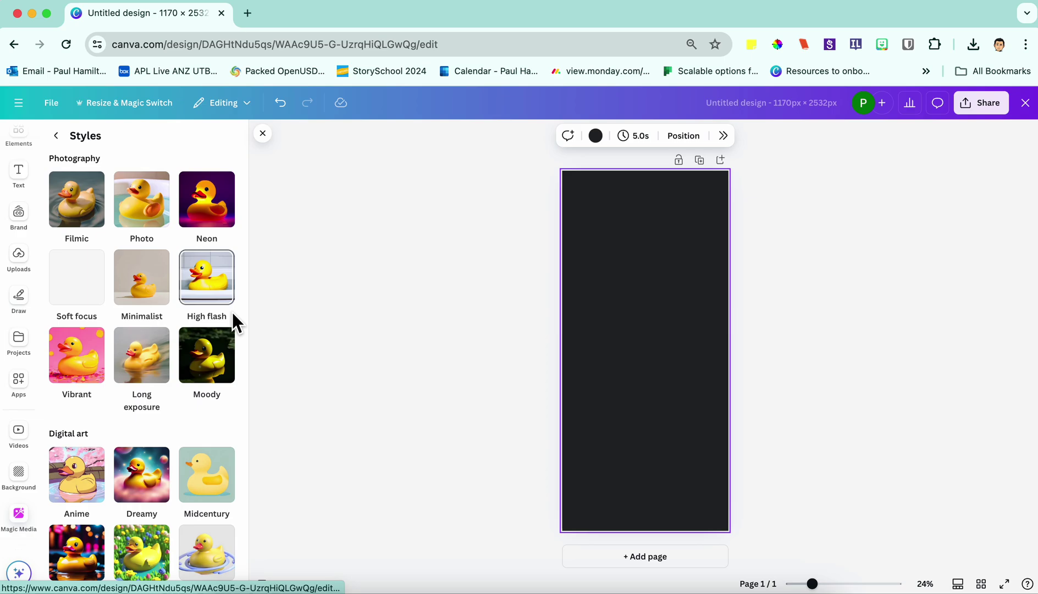
pyautogui.scroll(-5, 204, 341)
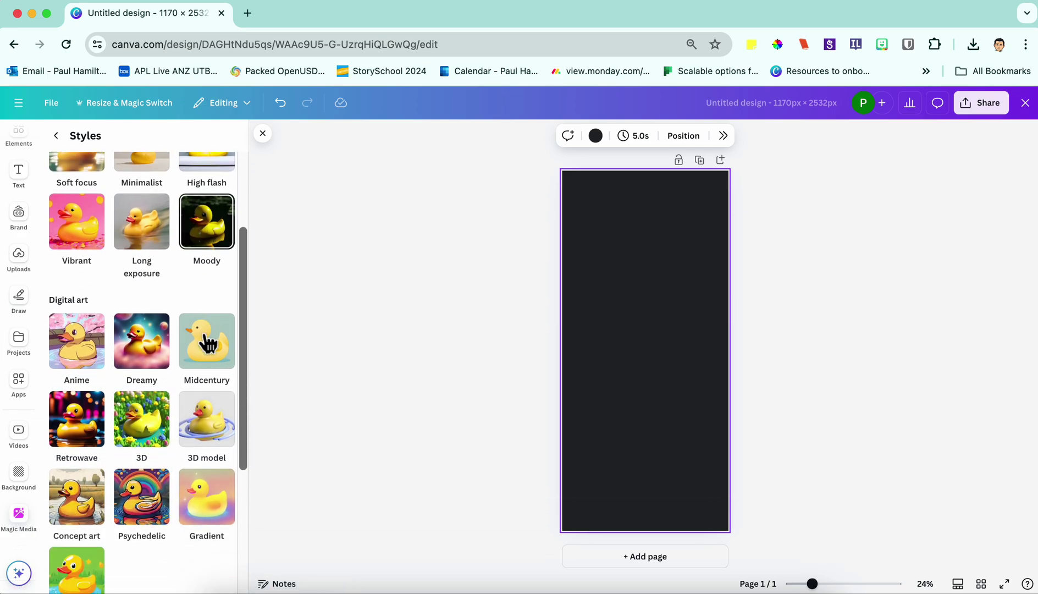
pyautogui.click(86, 456)
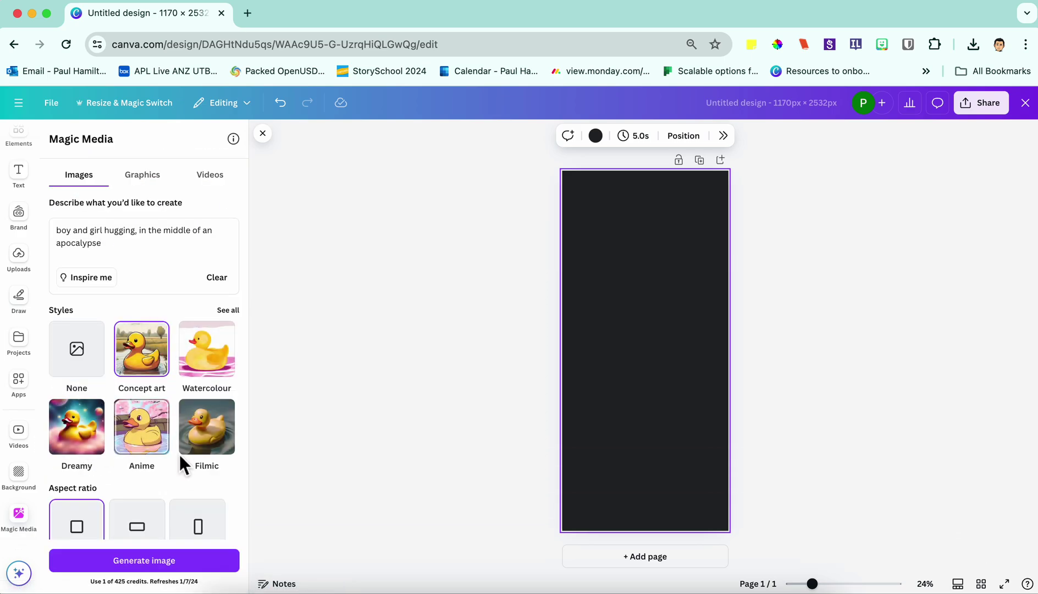
pyautogui.scroll(-1, 206, 526)
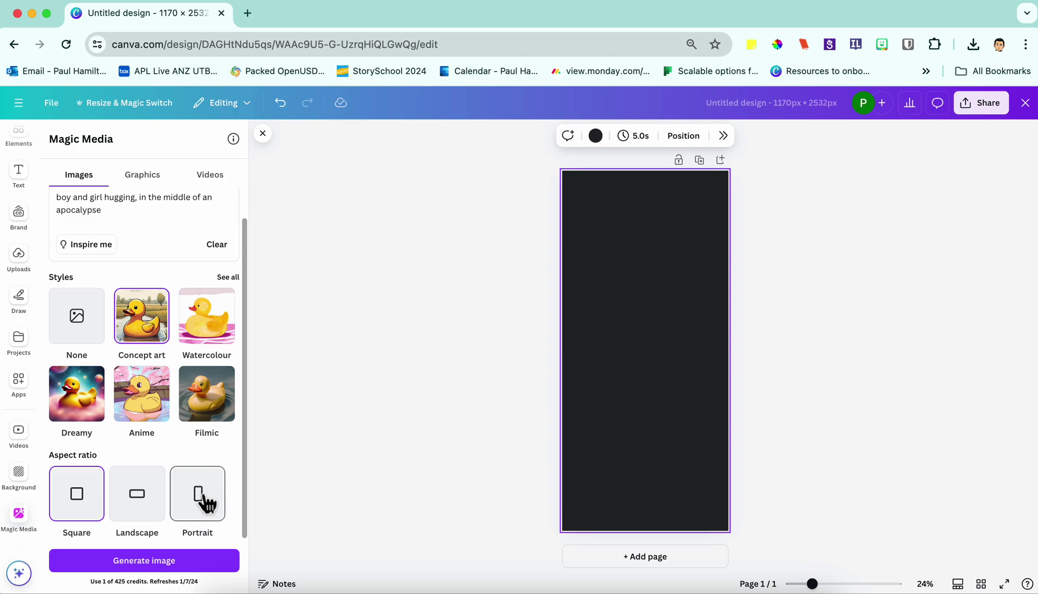
pyautogui.click(211, 517)
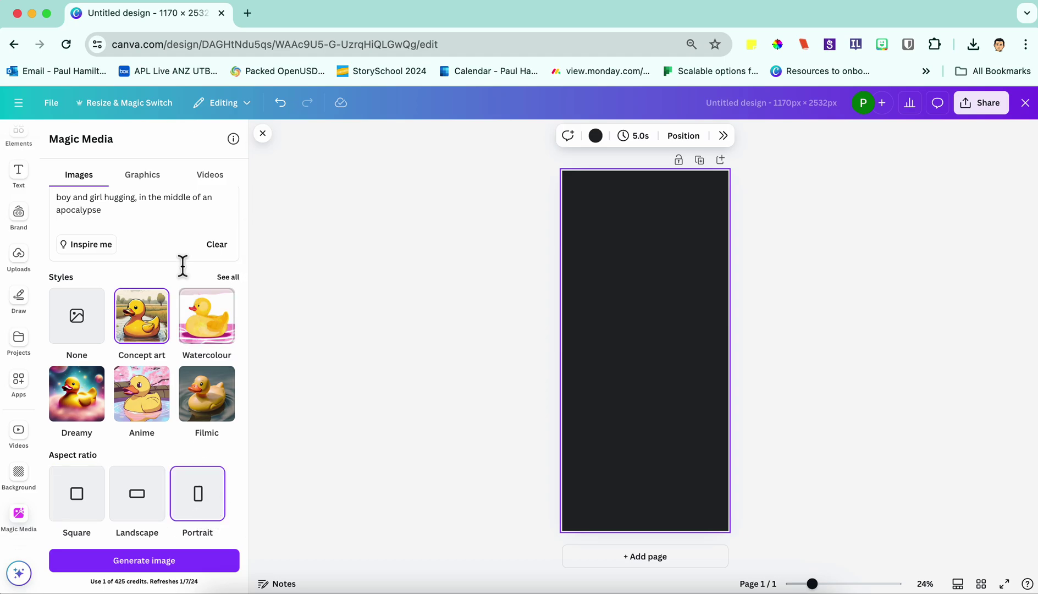
pyautogui.scroll(1, 178, 277)
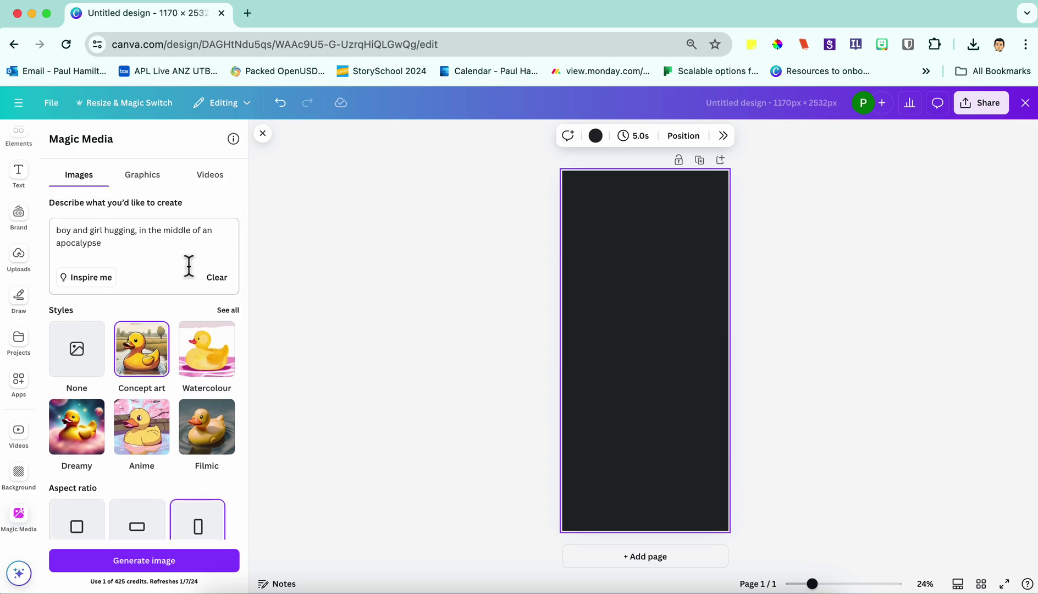
pyautogui.click(58, 237)
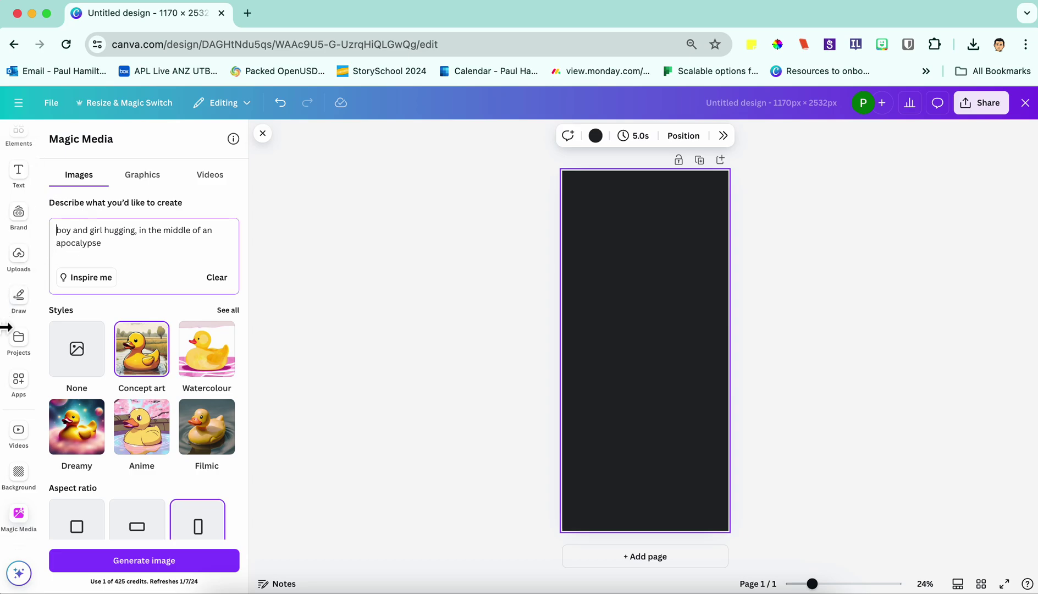
pyautogui.write('exhausted')
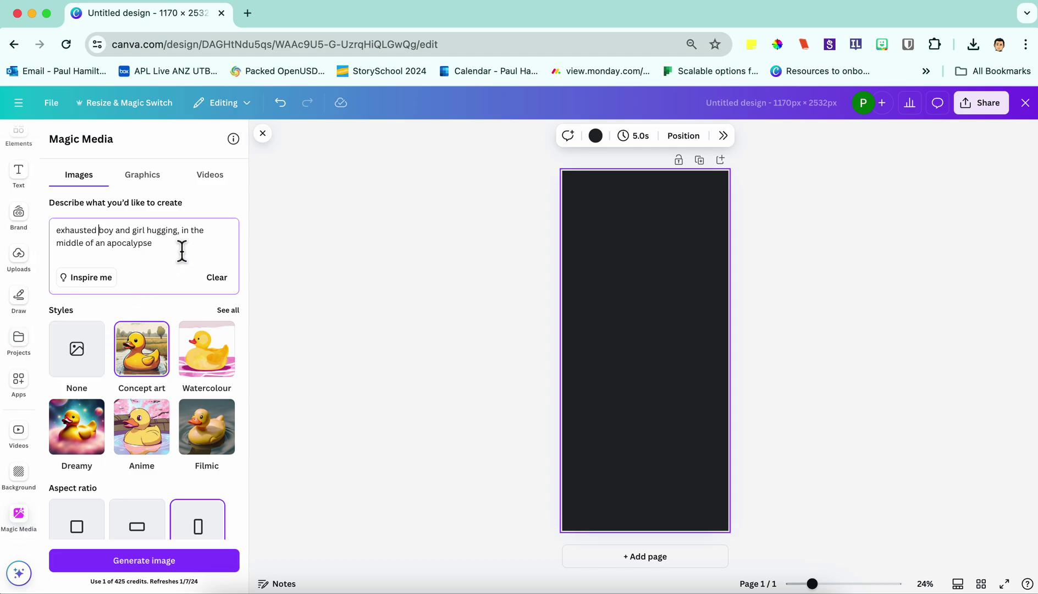
pyautogui.scroll(-2, 182, 251)
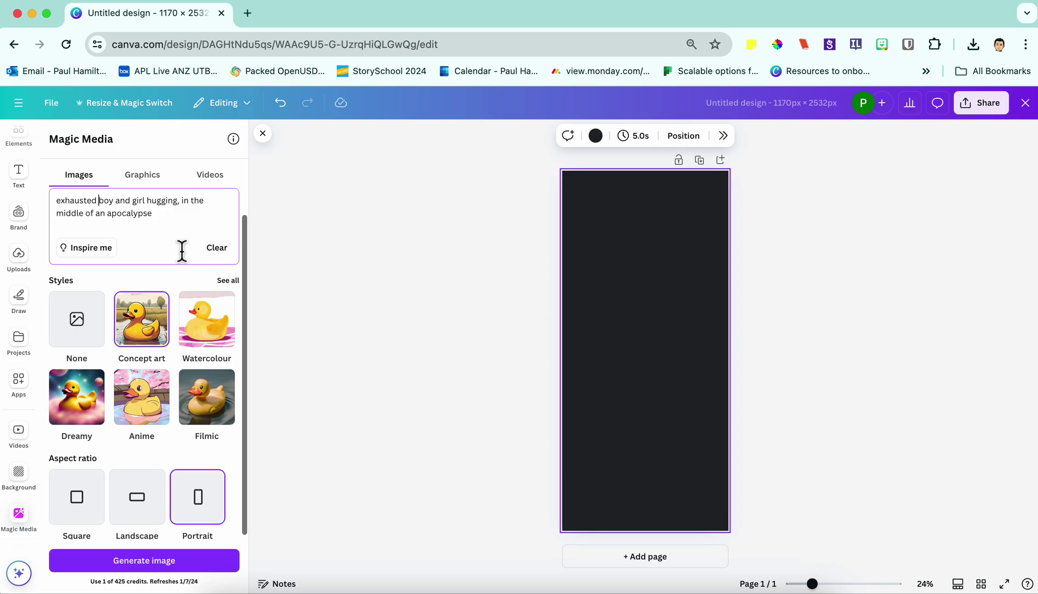
# Step: Generate the four concept-art images and wait for them to finish
pyautogui.click(144, 563)
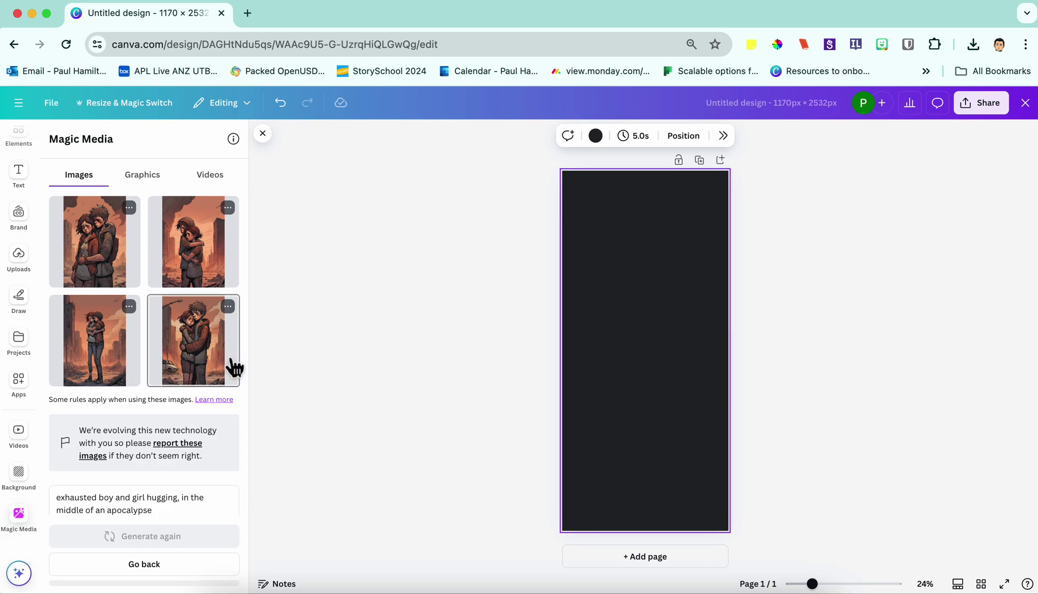
# Step: Add the fourth generated image to the page, enlarge it and remove its background
pyautogui.click(205, 371)
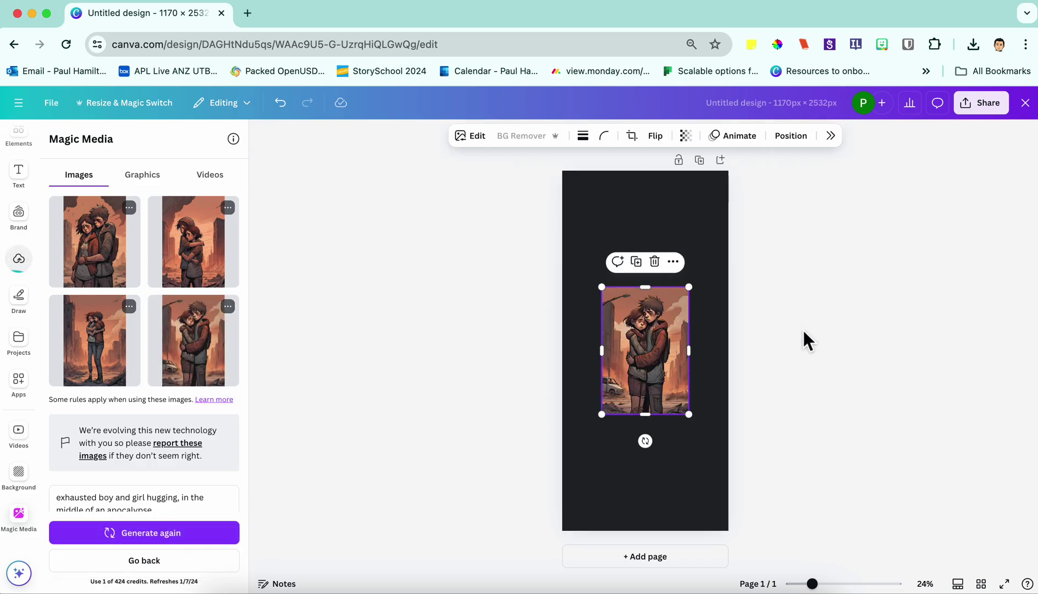
pyautogui.moveTo(667, 330); pyautogui.dragTo(667, 331)
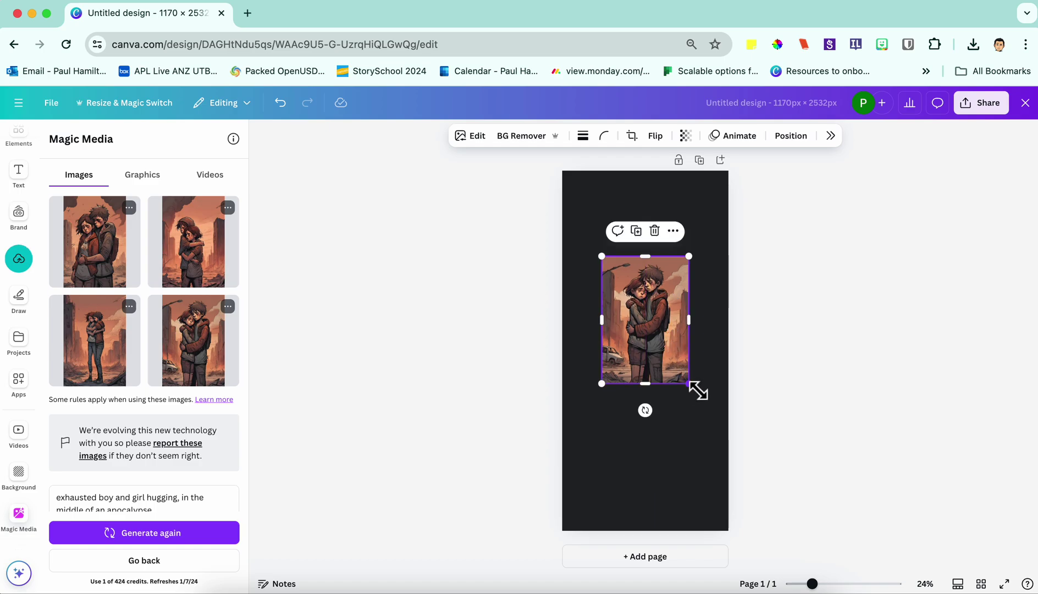
pyautogui.moveTo(689, 385); pyautogui.dragTo(666, 424)
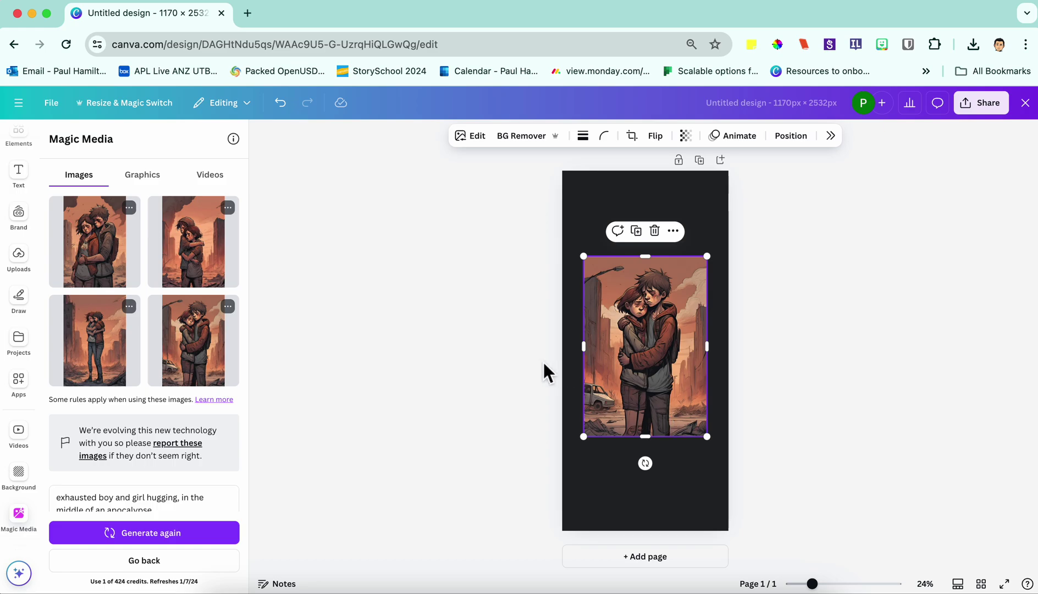
pyautogui.click(522, 136)
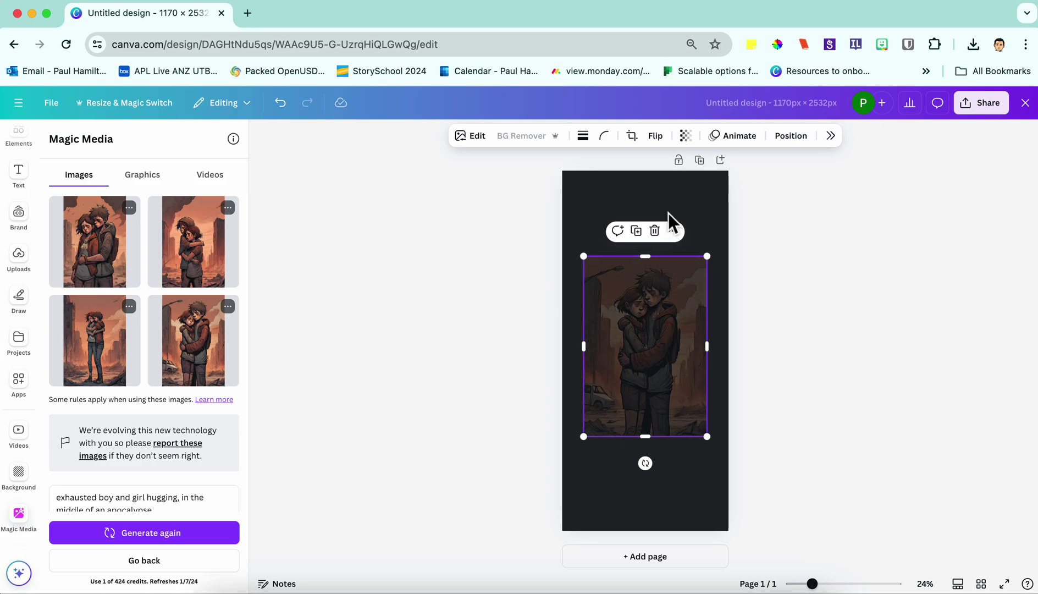
# Step: Move and stretch the cut-out couple so it fills the page, then select the page
pyautogui.moveTo(649, 338); pyautogui.dragTo(634, 434)
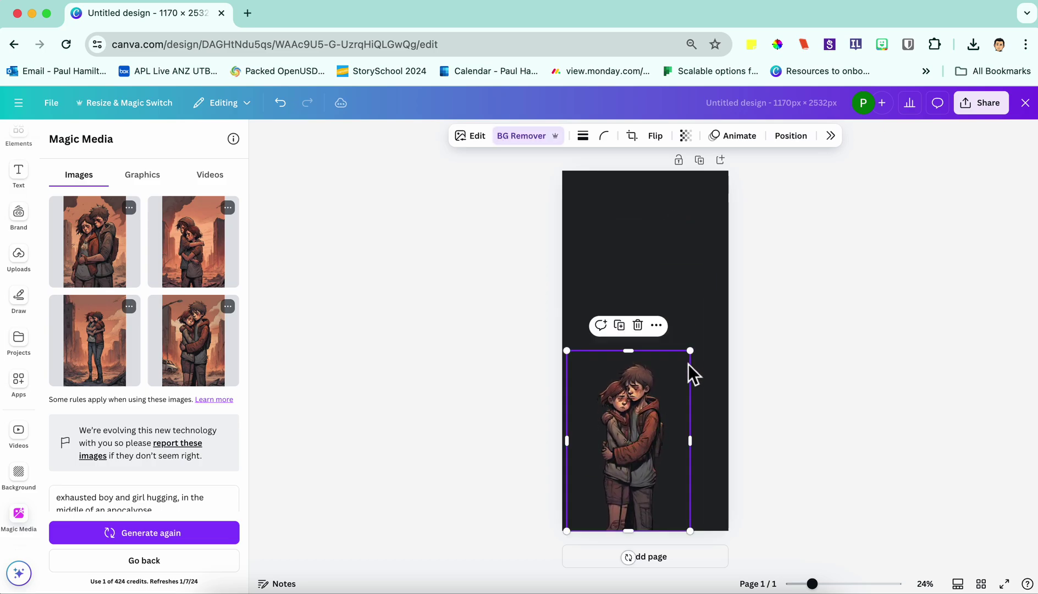
pyautogui.moveTo(689, 352); pyautogui.dragTo(635, 343)
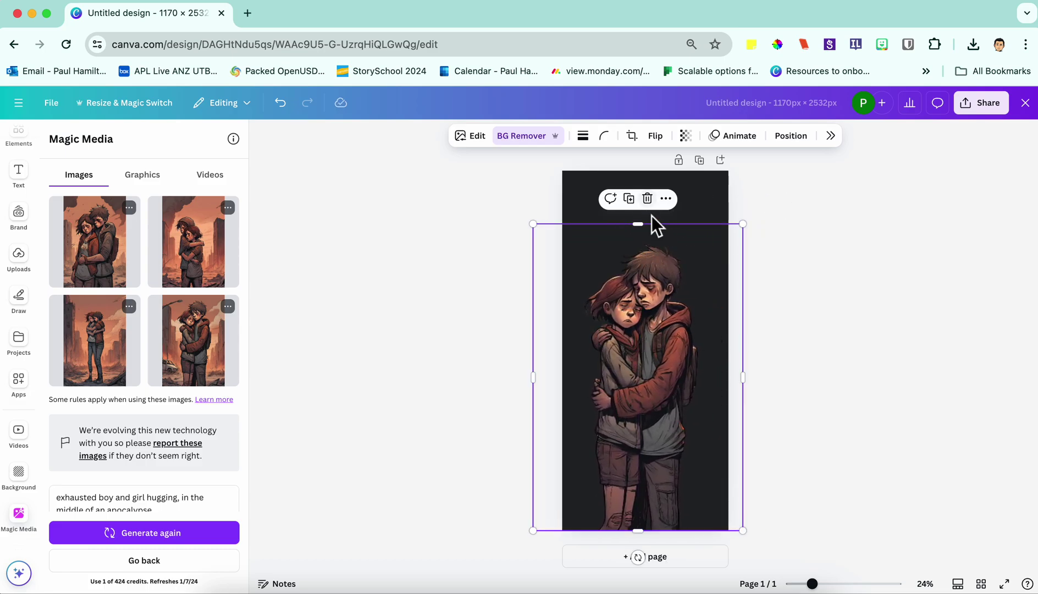
pyautogui.moveTo(647, 231); pyautogui.dragTo(647, 195)
pyautogui.moveTo(646, 343)
pyautogui.mouseDown()
pyautogui.moveTo(650, 327)
pyautogui.moveTo(650, 339)
pyautogui.mouseUp()
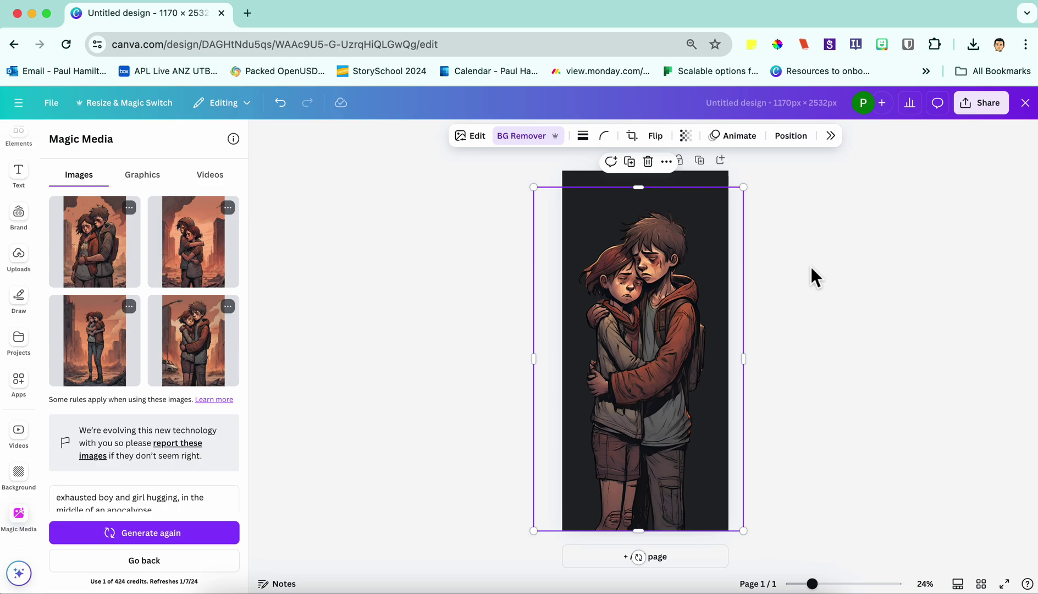
pyautogui.click(382, 329)
pyautogui.click(712, 408)
pyautogui.click(721, 182)
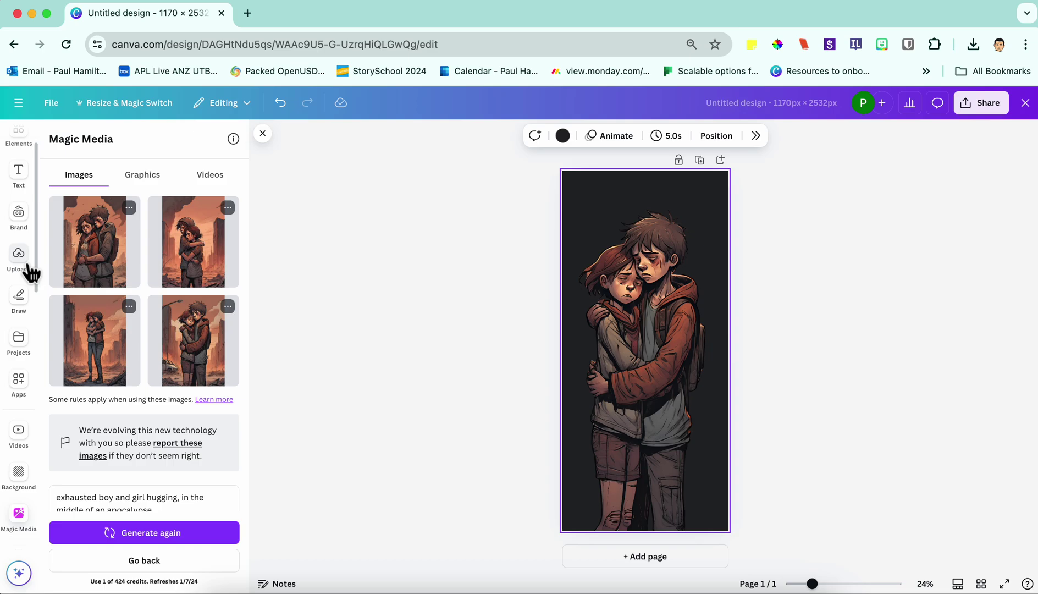
# Step: Show the Text panel and browse its heading styles and font combinations
pyautogui.scroll(2, 25, 258)
pyautogui.click(21, 231)
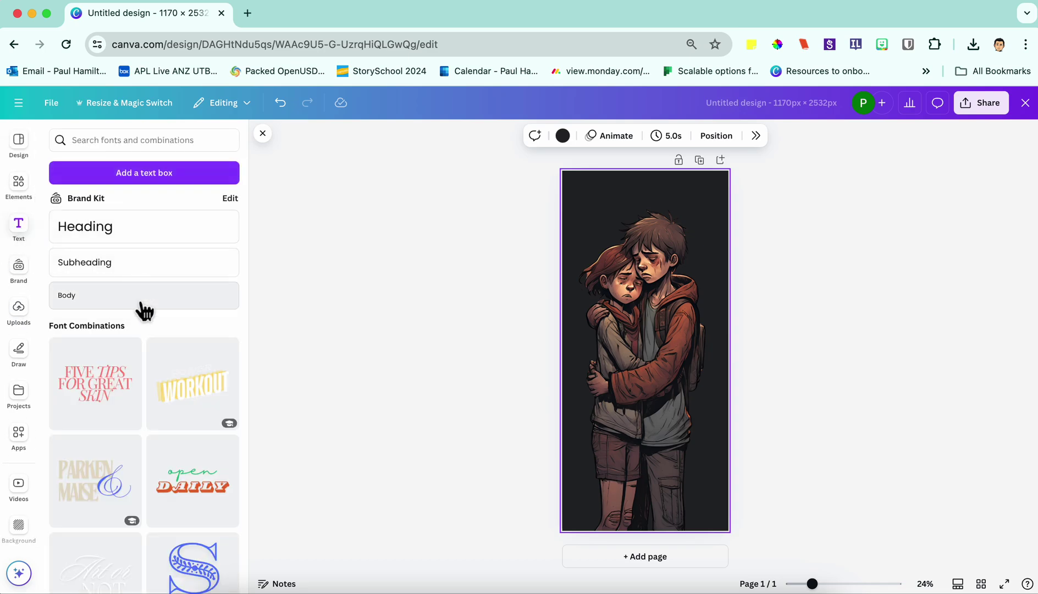
pyautogui.scroll(-5, 177, 373)
pyautogui.scroll(-6, 177, 373)
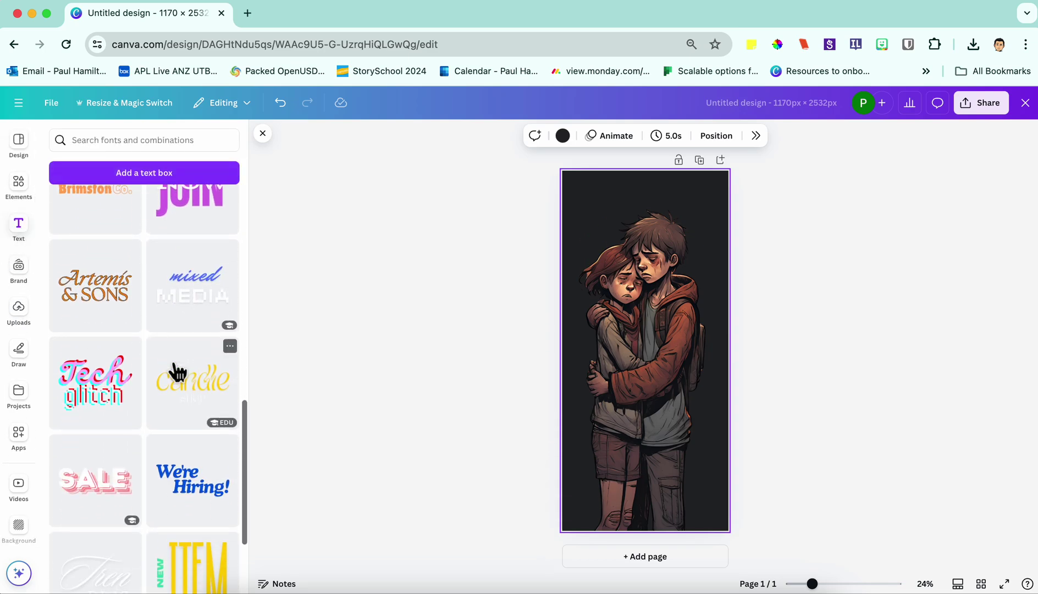
pyautogui.scroll(-10, 177, 373)
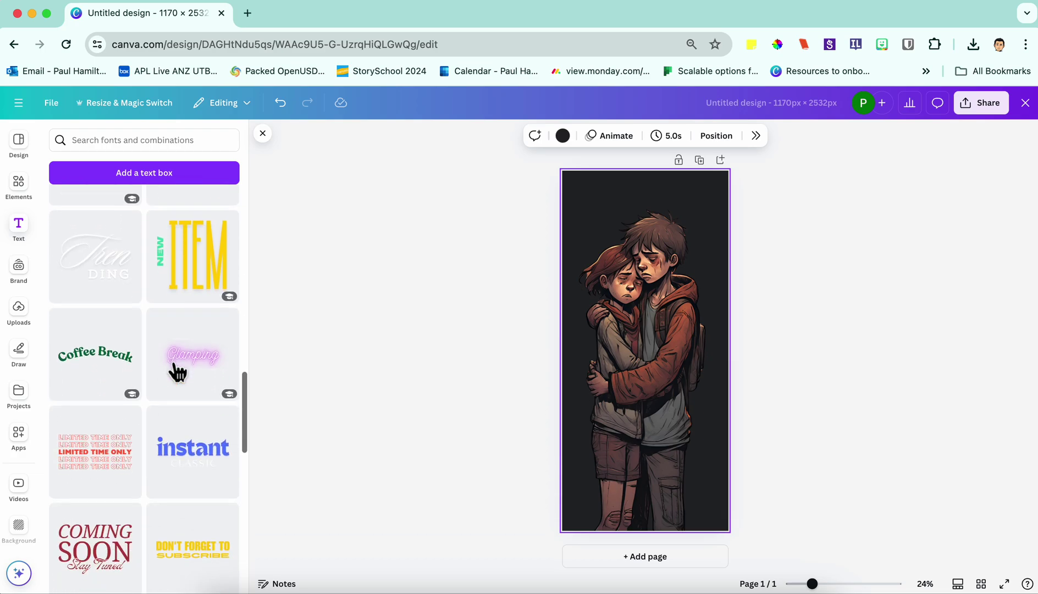
pyautogui.scroll(-5, 177, 373)
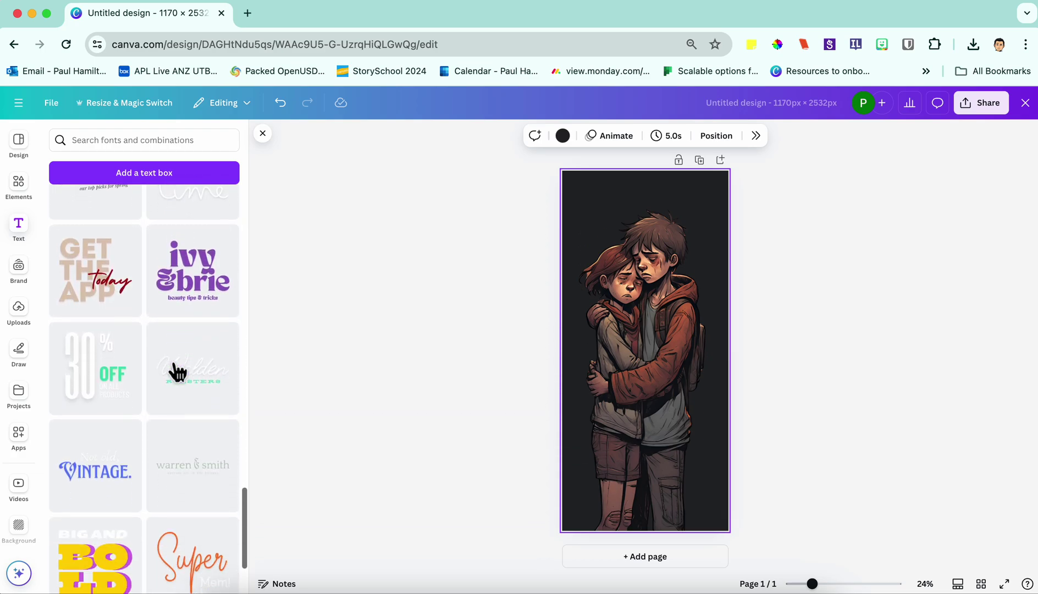
pyautogui.scroll(-5, 177, 373)
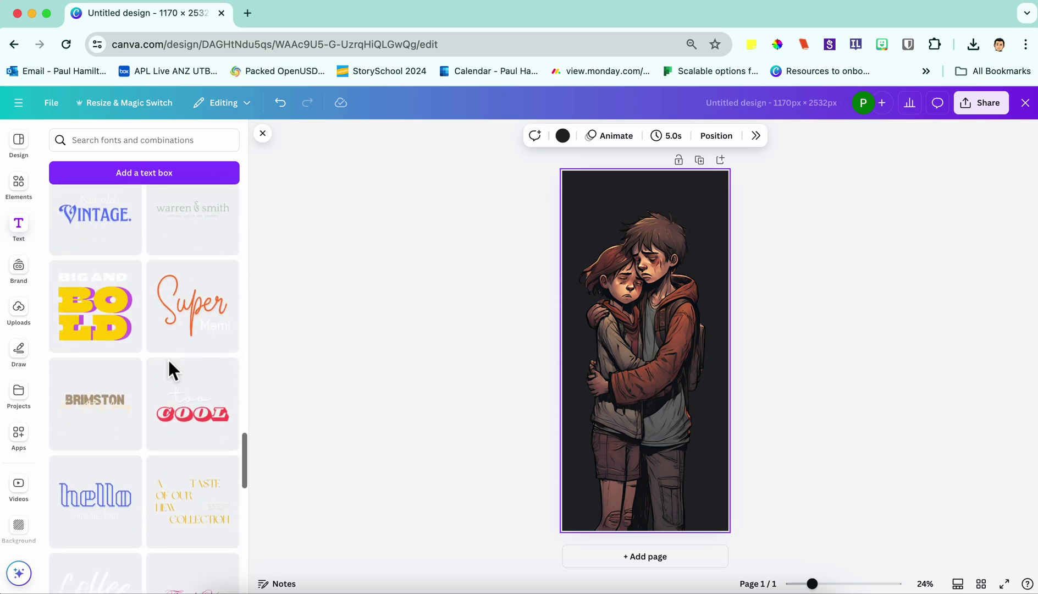
pyautogui.scroll(-3, 168, 359)
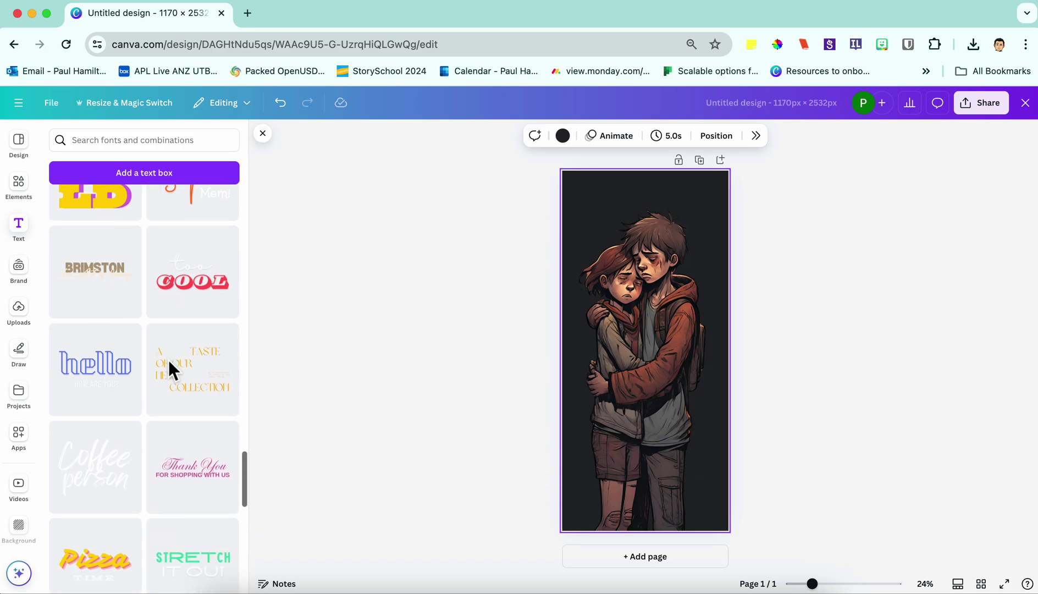
pyautogui.scroll(3, 168, 360)
pyautogui.scroll(5, 170, 367)
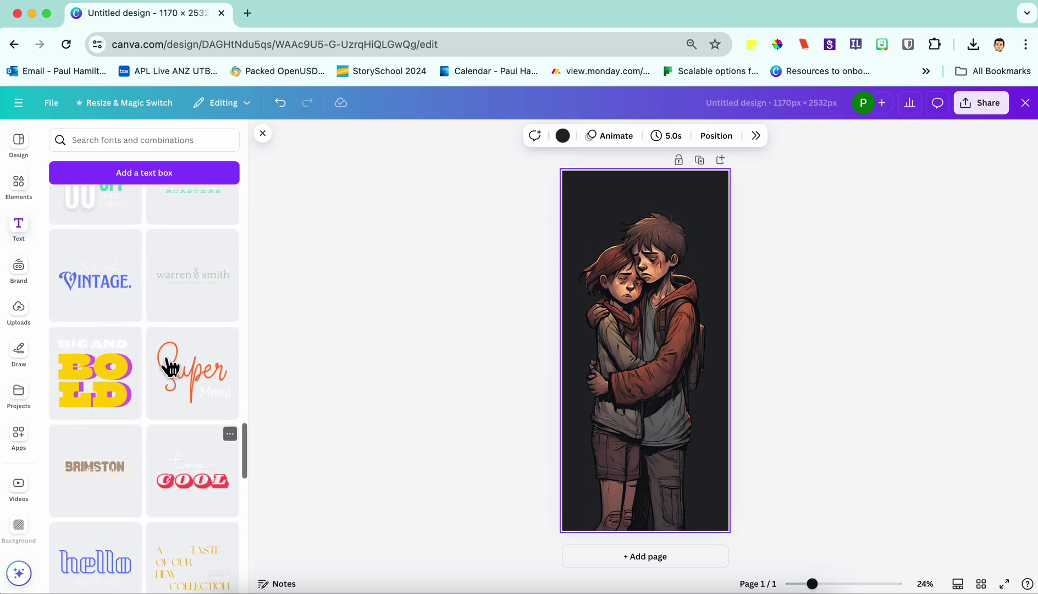
pyautogui.scroll(3, 170, 365)
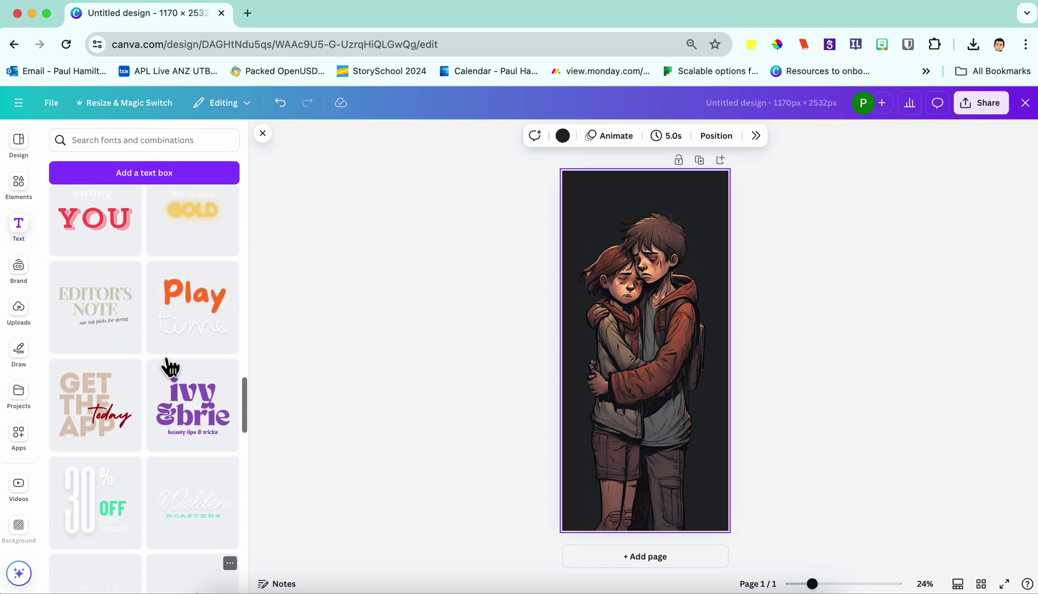
# Step: Try the Editor's Note text combination, delete it, and scroll back through the Text panel
pyautogui.click(106, 309)
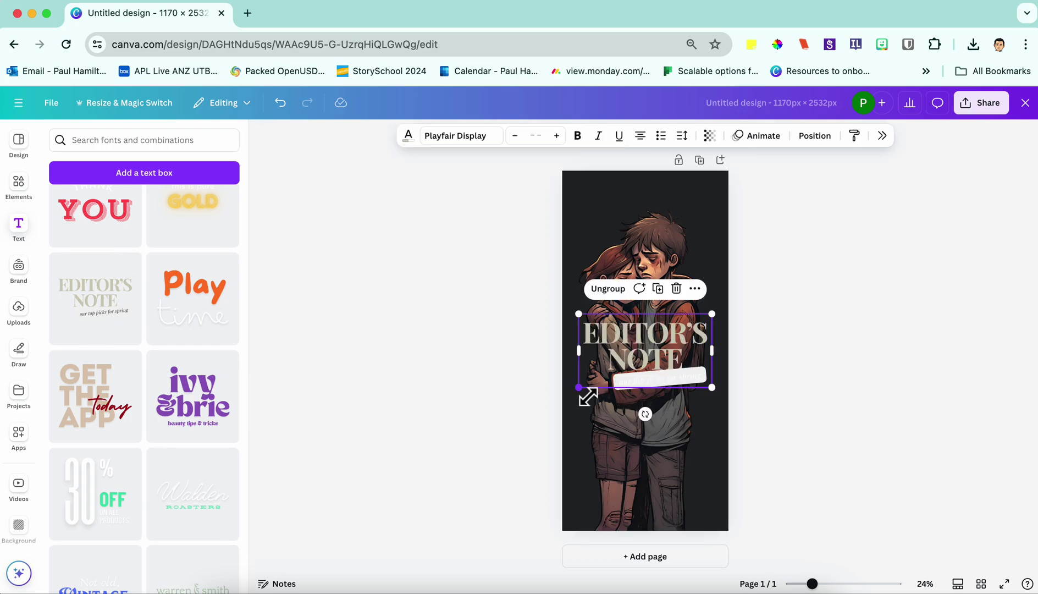
pyautogui.press('Delete')
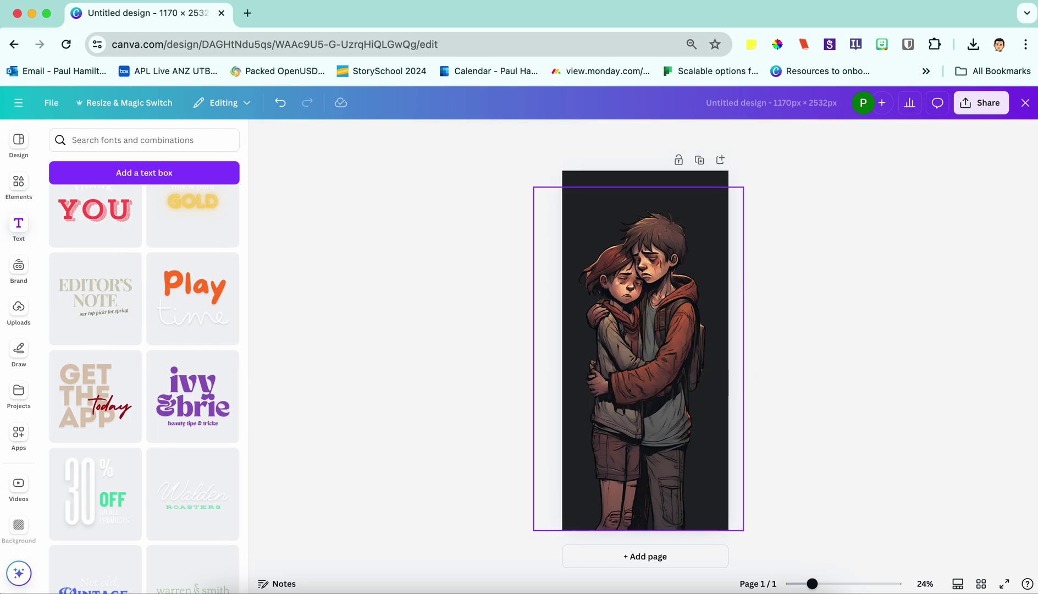
pyautogui.scroll(-8, 177, 353)
pyautogui.scroll(-4, 185, 363)
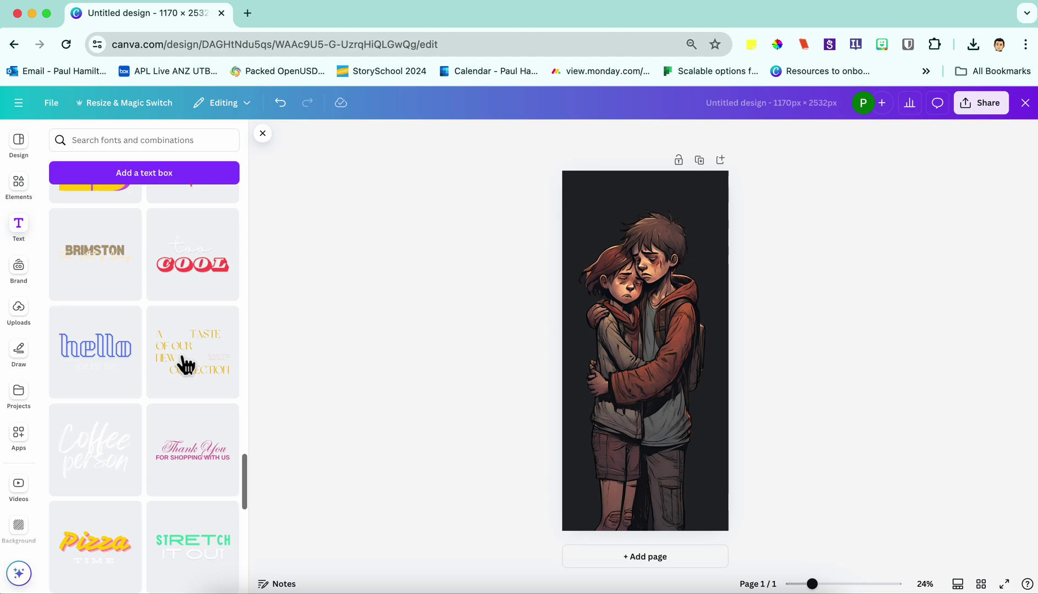
pyautogui.scroll(-8, 146, 348)
pyautogui.scroll(-10, 148, 348)
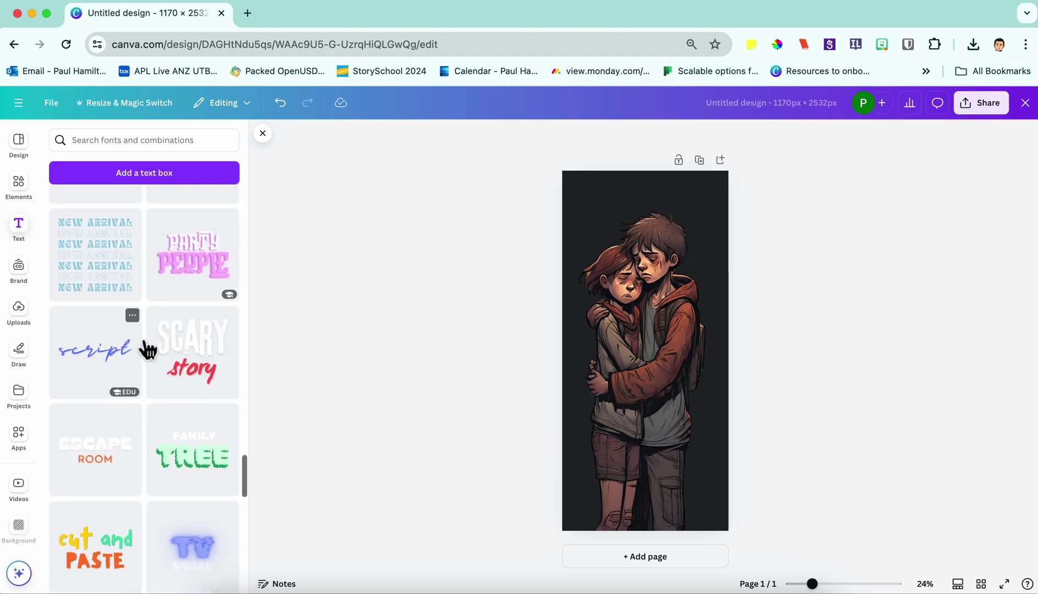
pyautogui.scroll(-7, 147, 348)
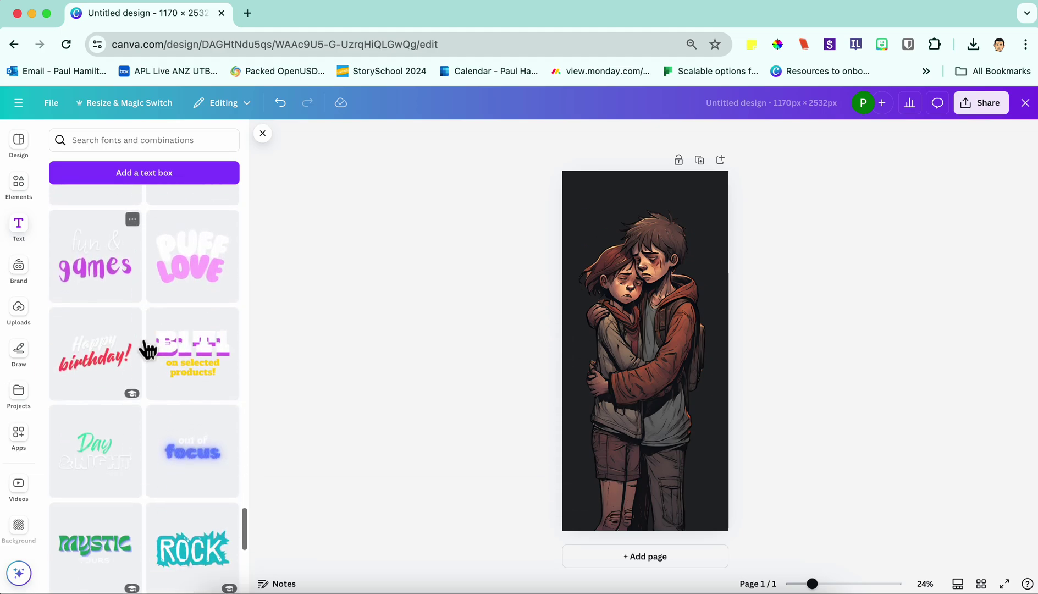
pyautogui.scroll(-8, 147, 348)
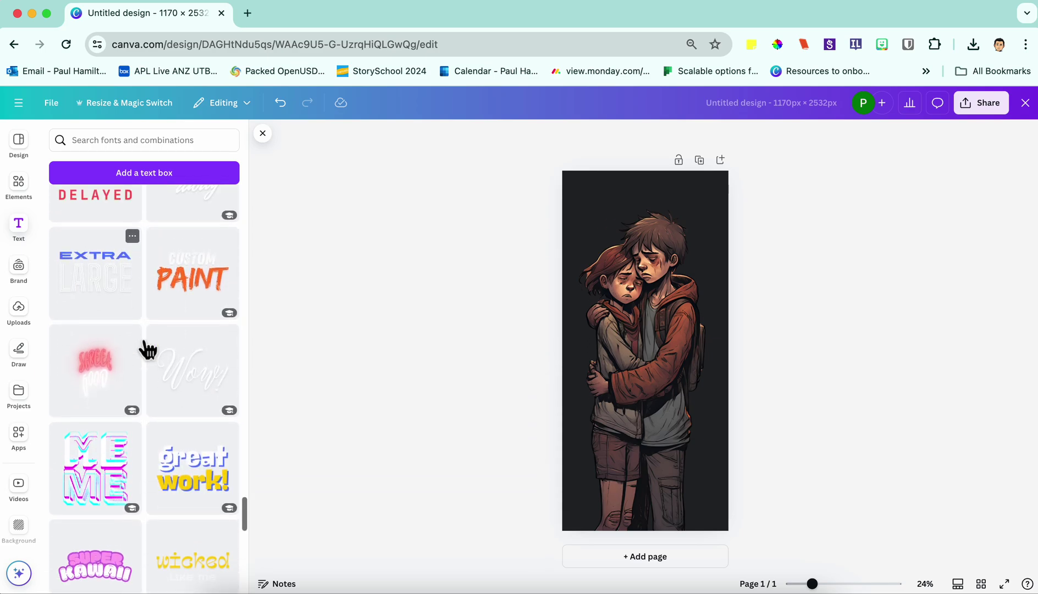
pyautogui.scroll(-8, 145, 341)
pyautogui.scroll(20, 144, 253)
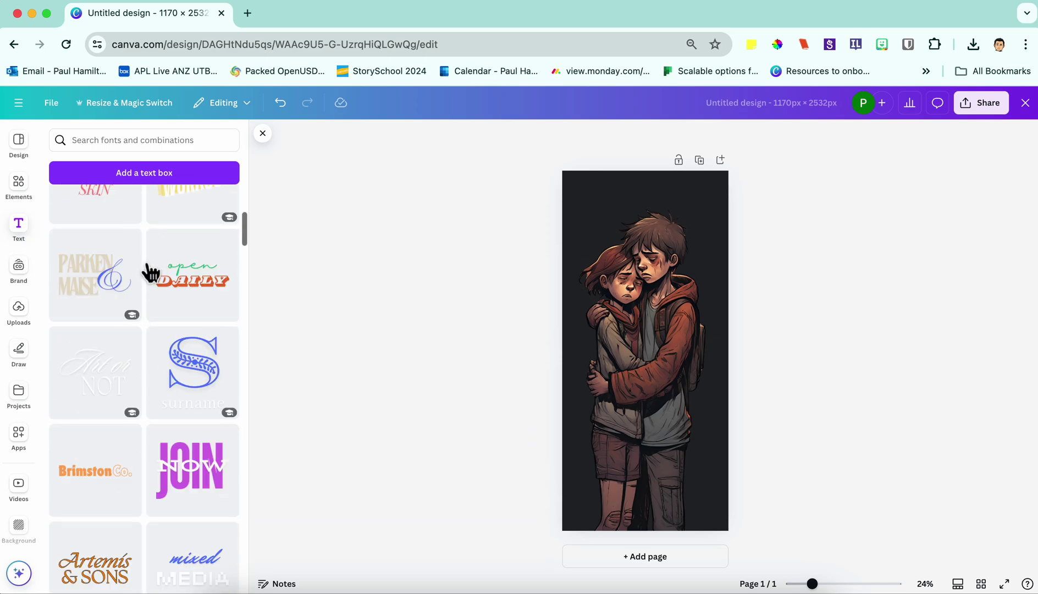
# Step: Add a heading text box reading 'Call the ones you love' and reselect it
pyautogui.click(104, 228)
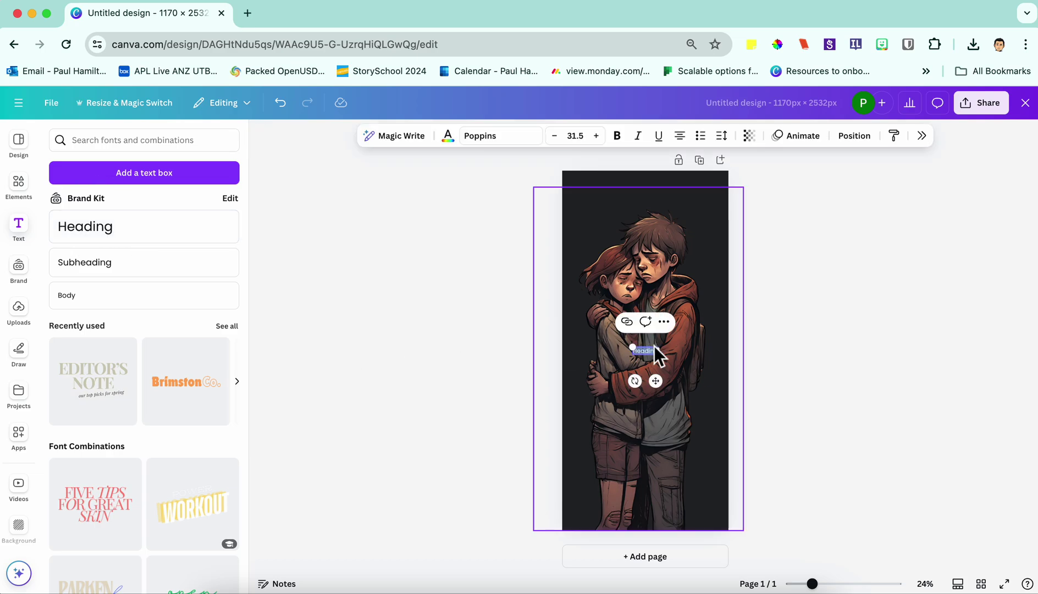
pyautogui.press('BackSpace')
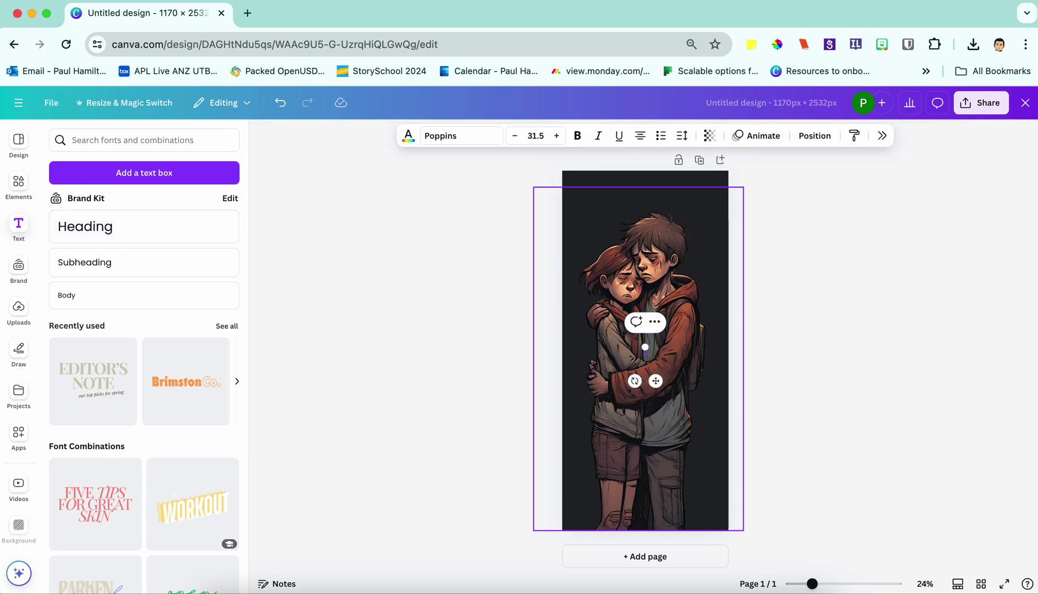
pyautogui.write('Call the o')
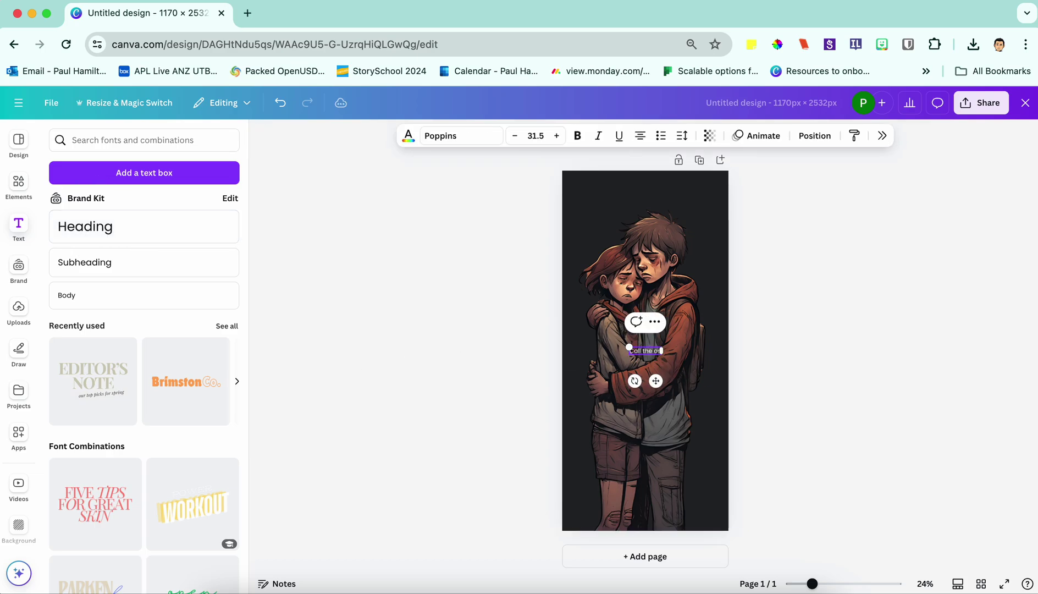
pyautogui.write('nes you love')
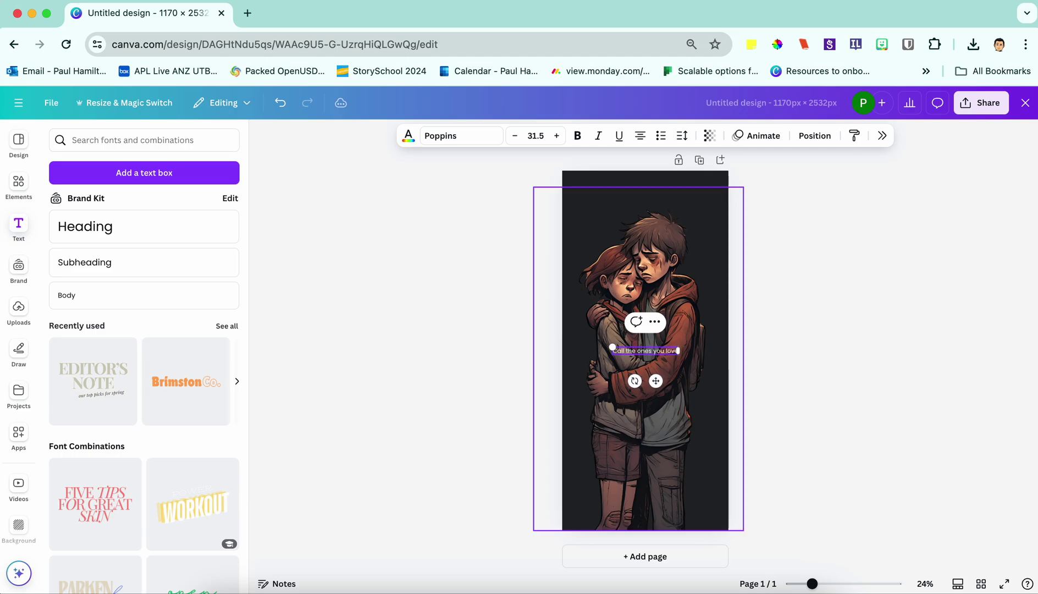
pyautogui.click(775, 245)
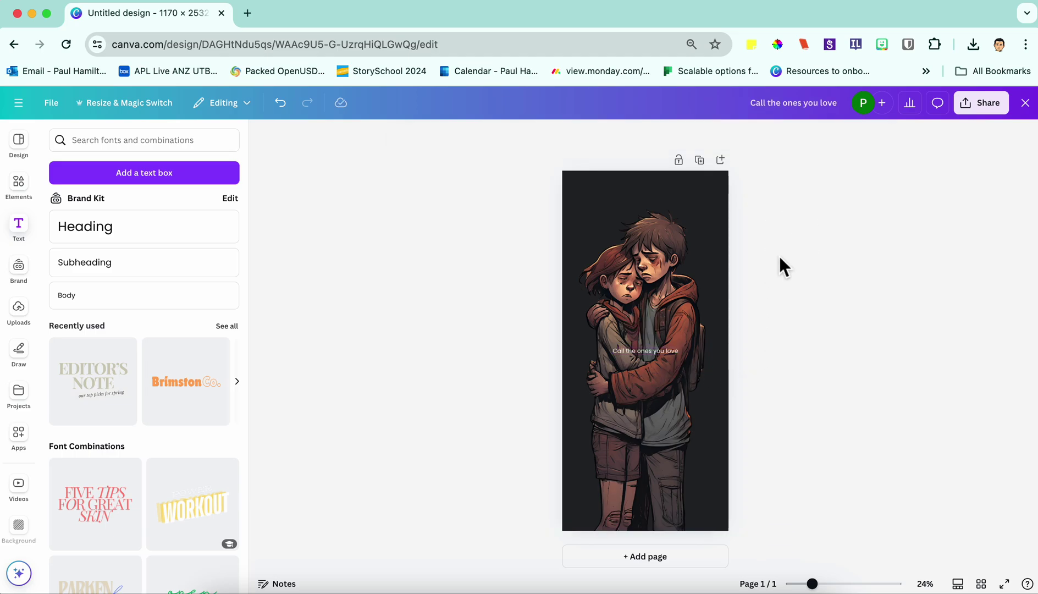
pyautogui.click(668, 356)
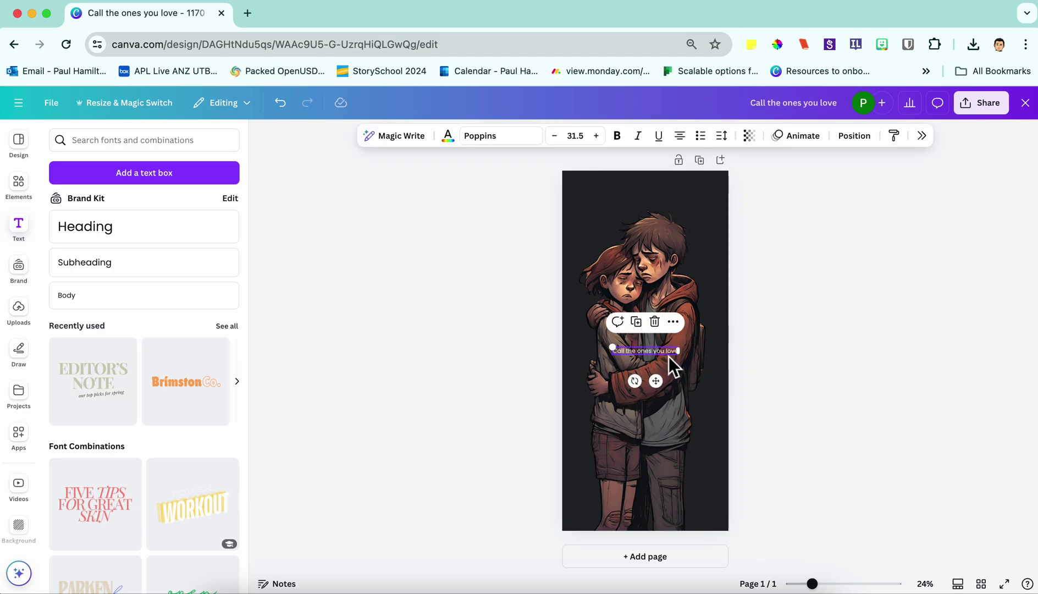
# Step: Set the caption to size 100, narrow it onto two lines and move it near the bottom
pyautogui.click(586, 142)
pyautogui.write('100')
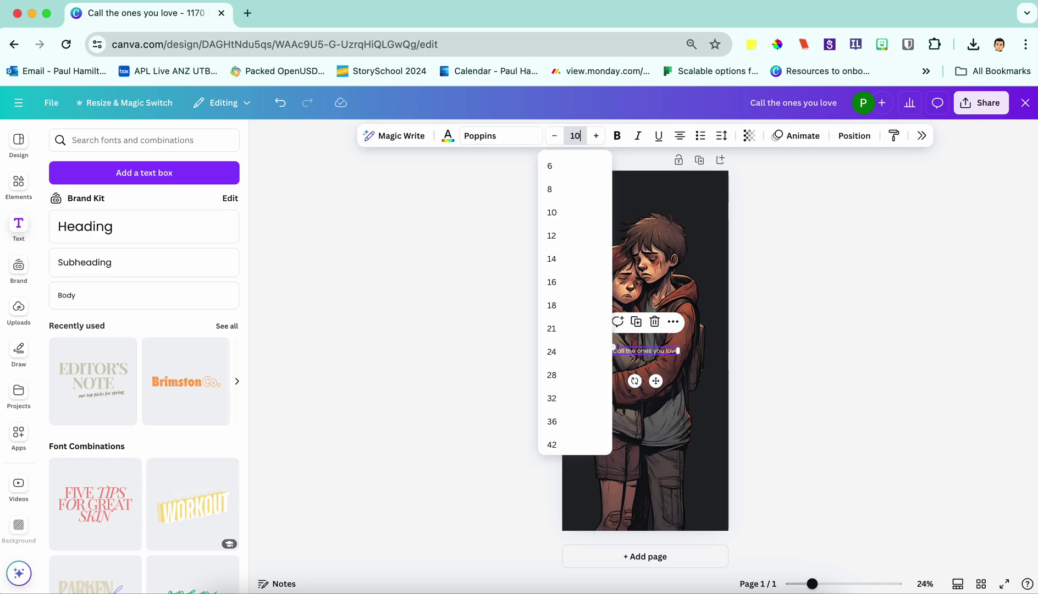
pyautogui.press('Return')
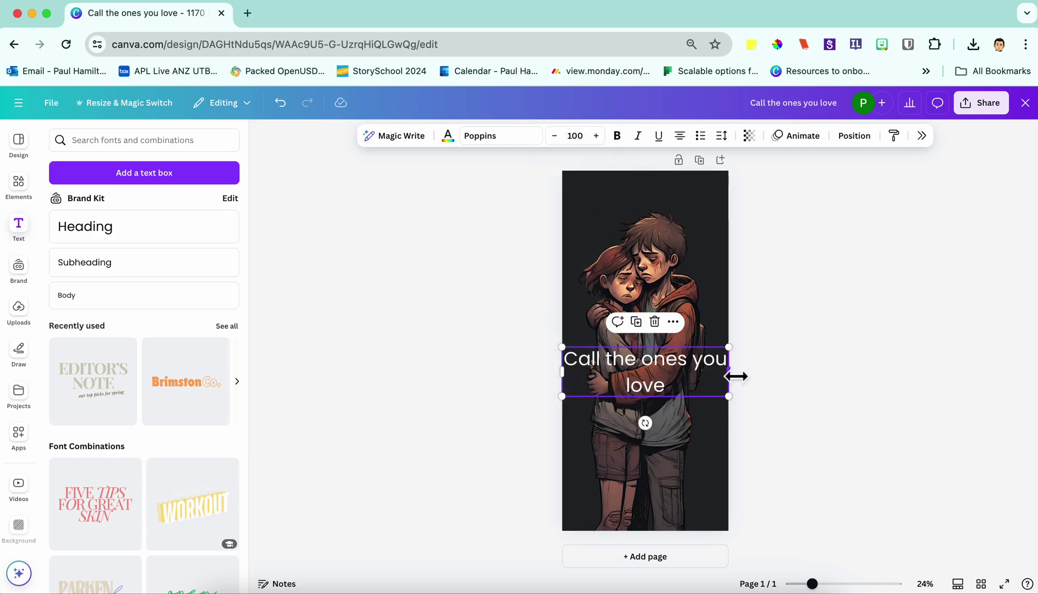
pyautogui.moveTo(729, 372); pyautogui.dragTo(681, 490)
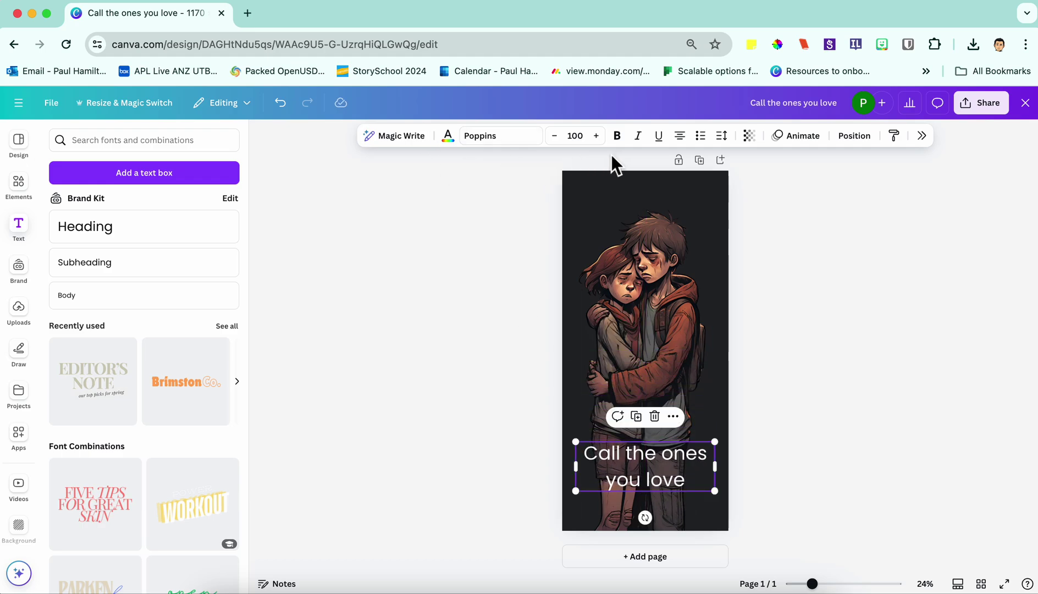
pyautogui.click(844, 342)
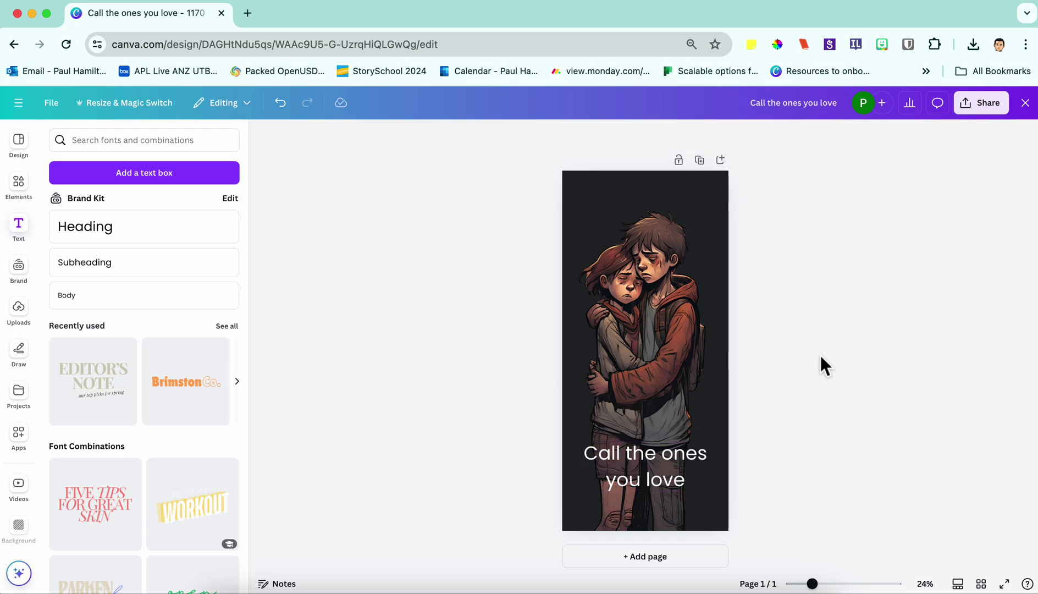
pyautogui.moveTo(664, 471); pyautogui.dragTo(664, 480)
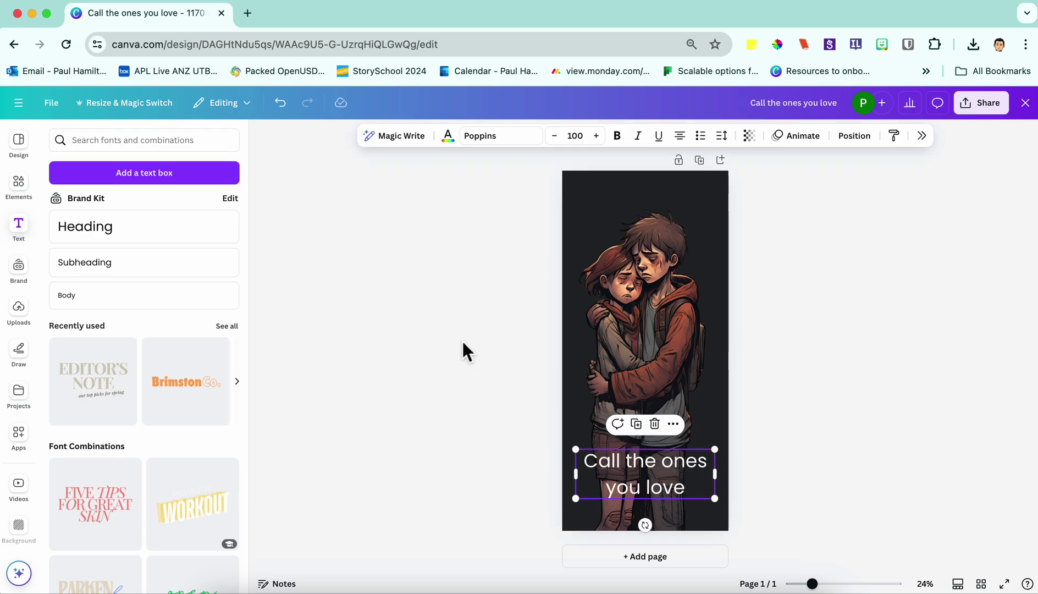
pyautogui.click(841, 372)
# Step: Change the caption's font to Anton after briefly trying League Spartan
pyautogui.click(678, 467)
pyautogui.click(503, 142)
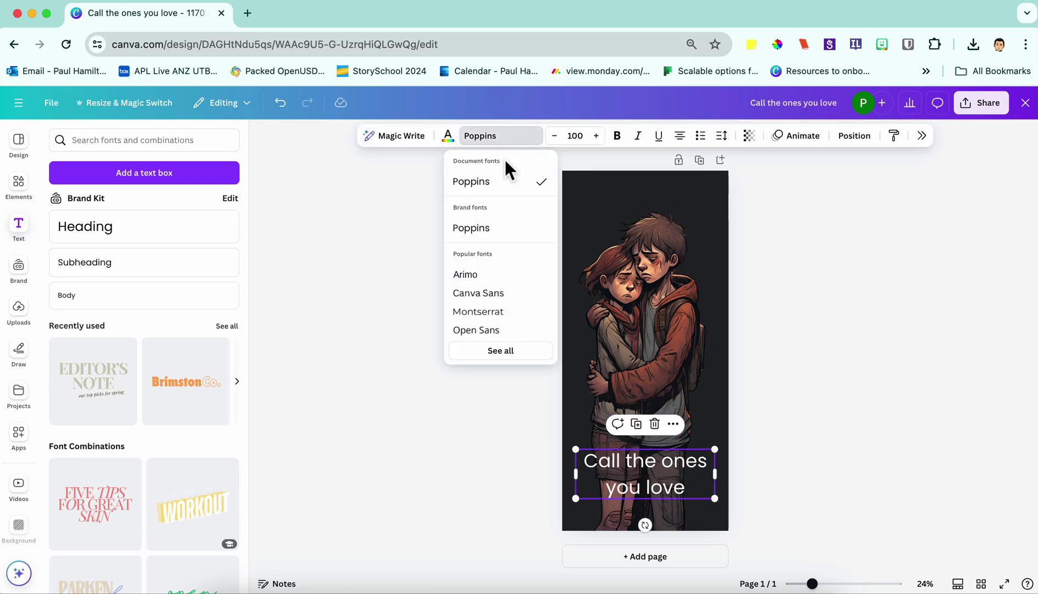
pyautogui.scroll(-3, 521, 234)
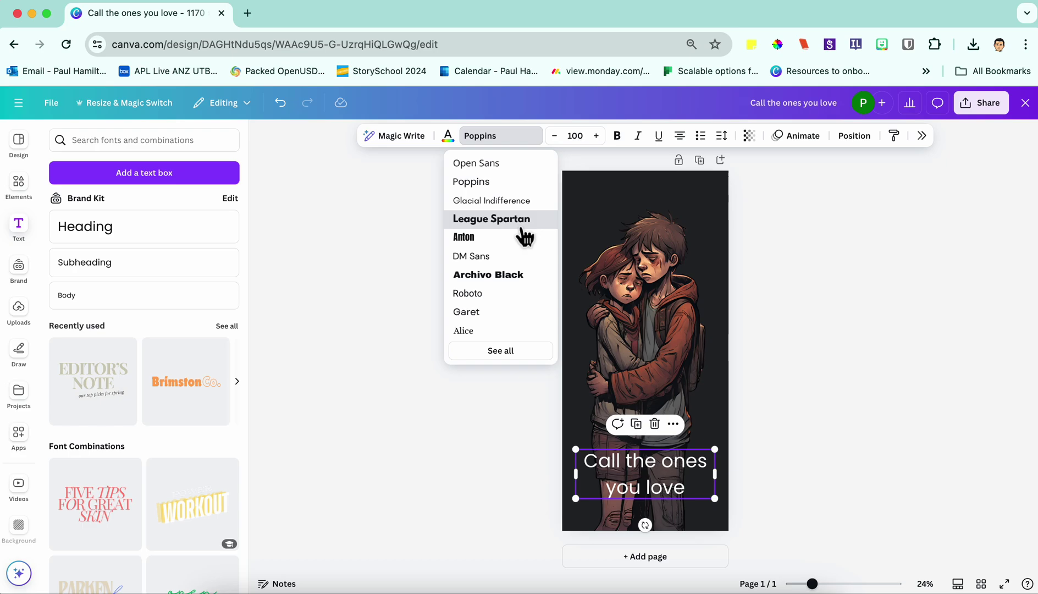
pyautogui.click(521, 227)
pyautogui.click(487, 242)
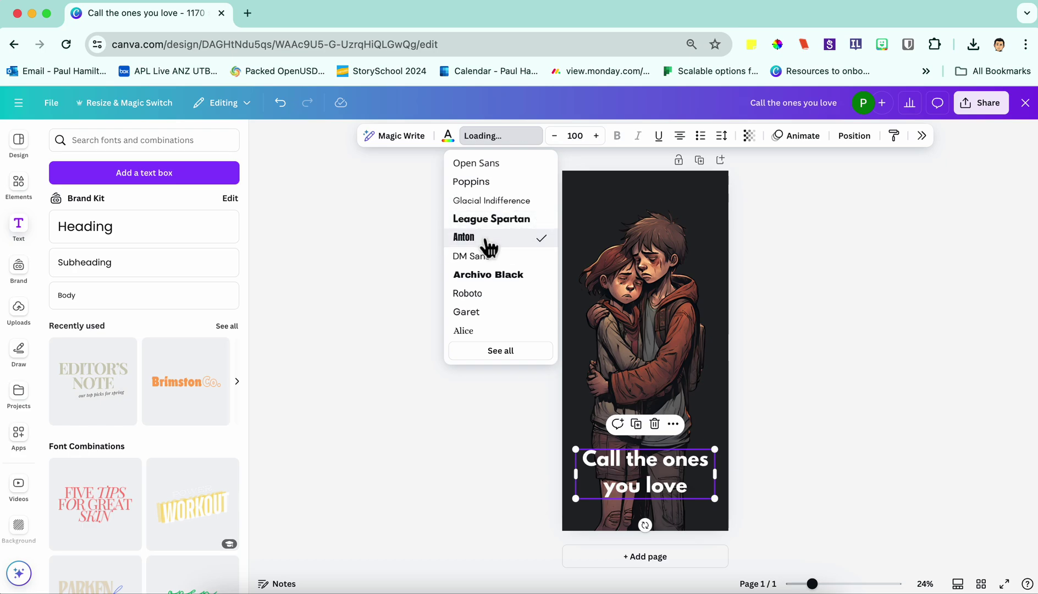
# Step: Narrow the caption box so it wraps as 'Call the ones / you love' and nudge it down-right
pyautogui.click(887, 345)
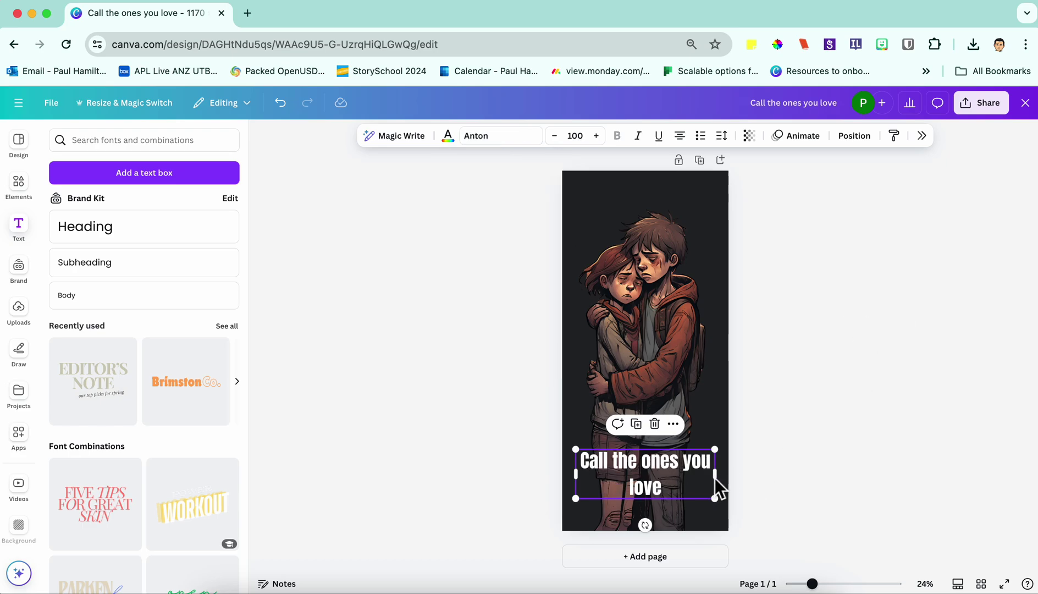
pyautogui.moveTo(714, 474); pyautogui.dragTo(663, 478)
pyautogui.click(792, 456)
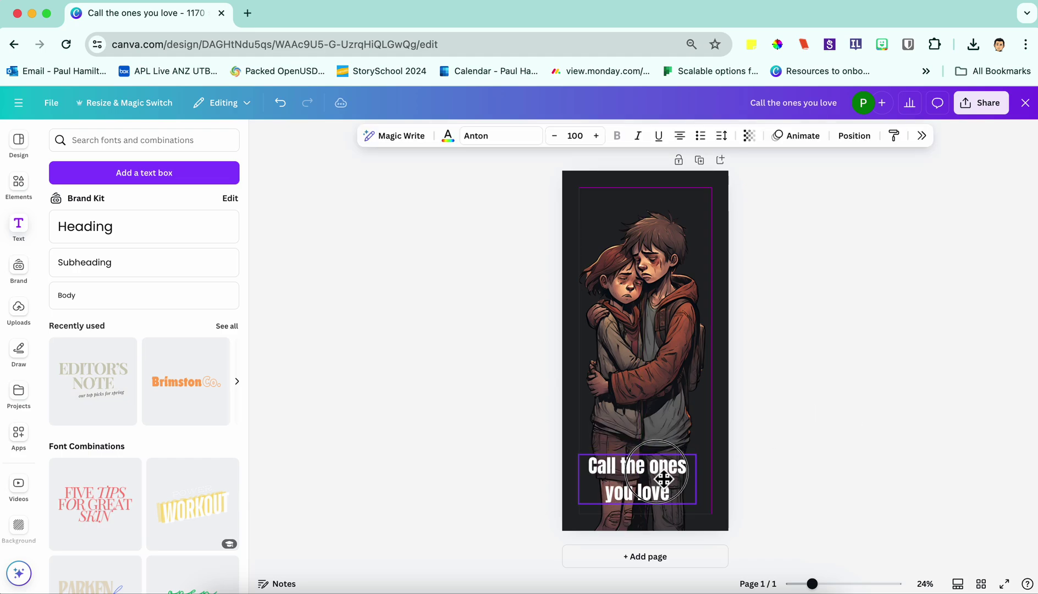
# Step: Shrink the hugging-couple illustration slightly from its top-right corner and centre it horizontally
pyautogui.click(647, 354)
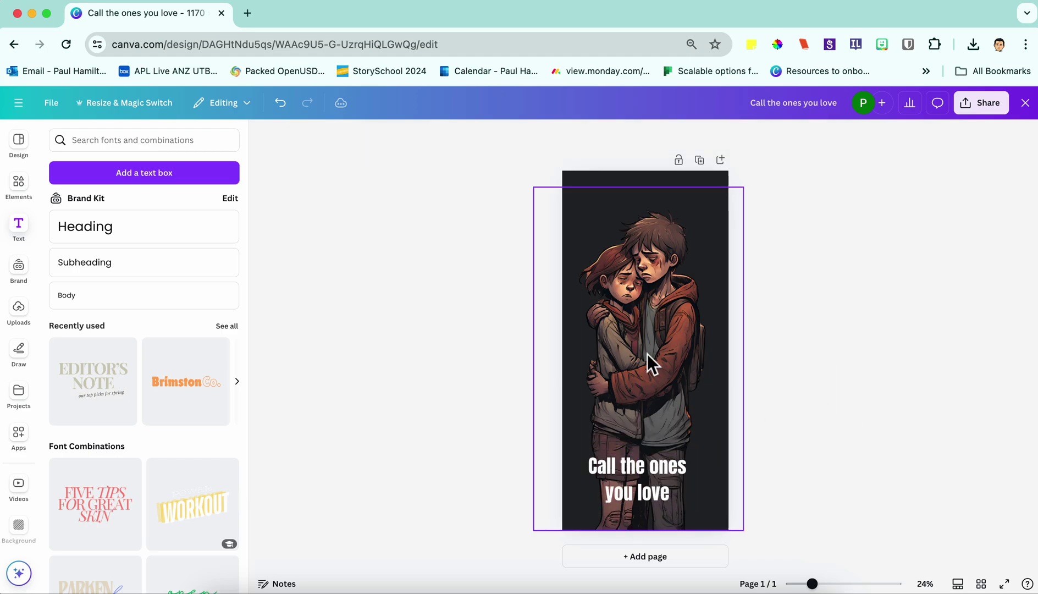
pyautogui.click(829, 349)
pyautogui.click(679, 265)
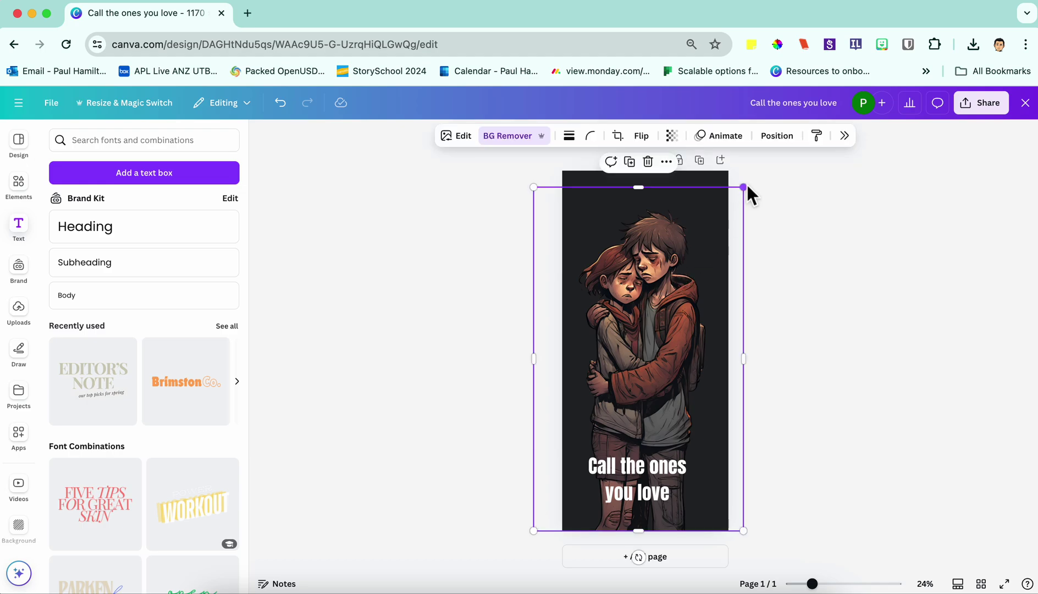
pyautogui.moveTo(744, 187); pyautogui.dragTo(731, 207)
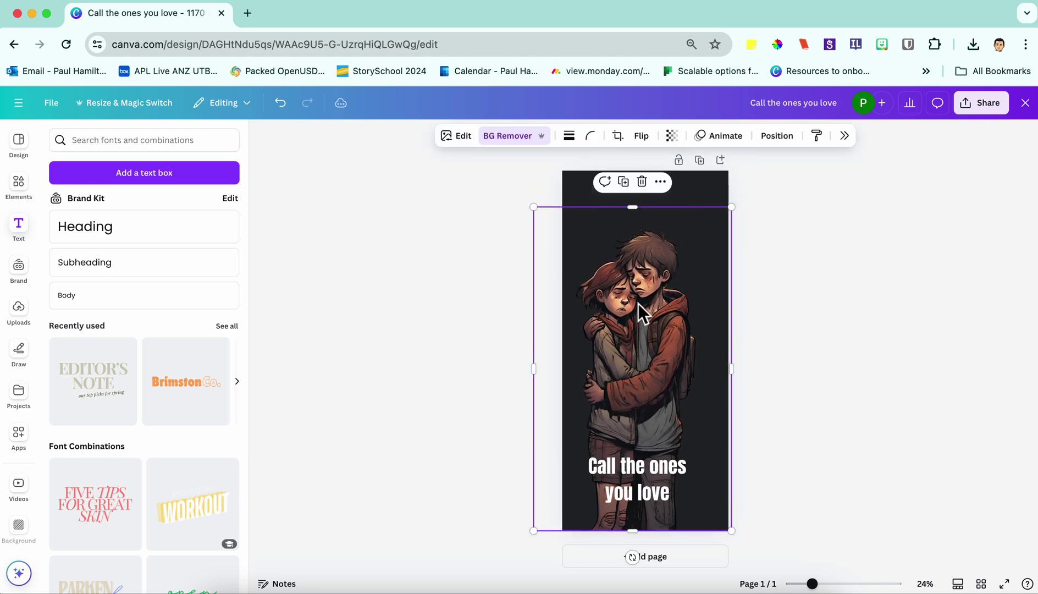
pyautogui.moveTo(639, 303); pyautogui.dragTo(651, 306)
pyautogui.click(834, 292)
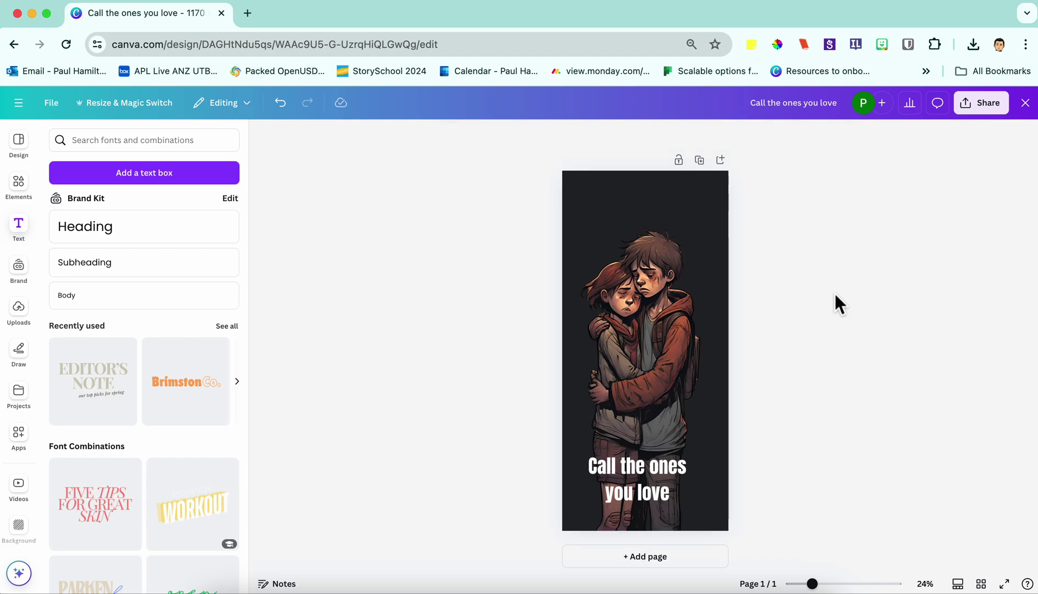
# Step: Download the design as a PNG through Share > Download
pyautogui.click(665, 311)
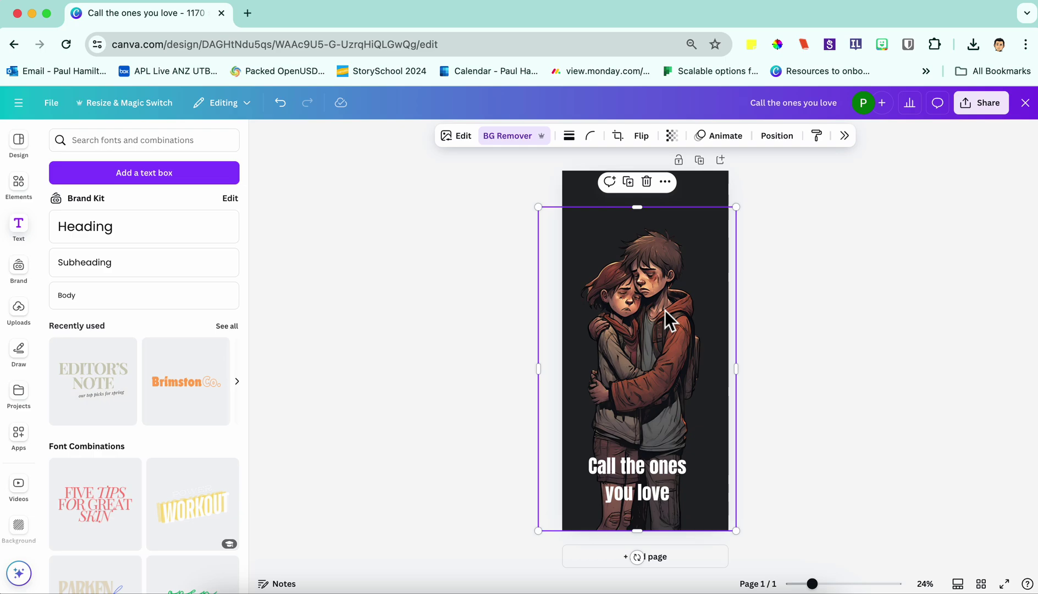
pyautogui.click(706, 195)
pyautogui.click(819, 234)
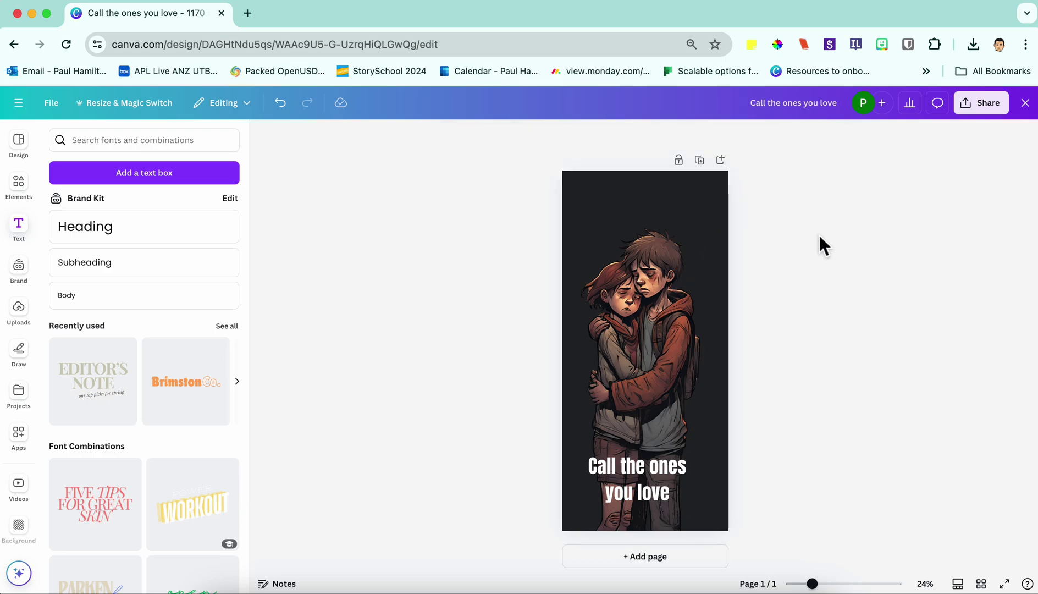
pyautogui.click(993, 109)
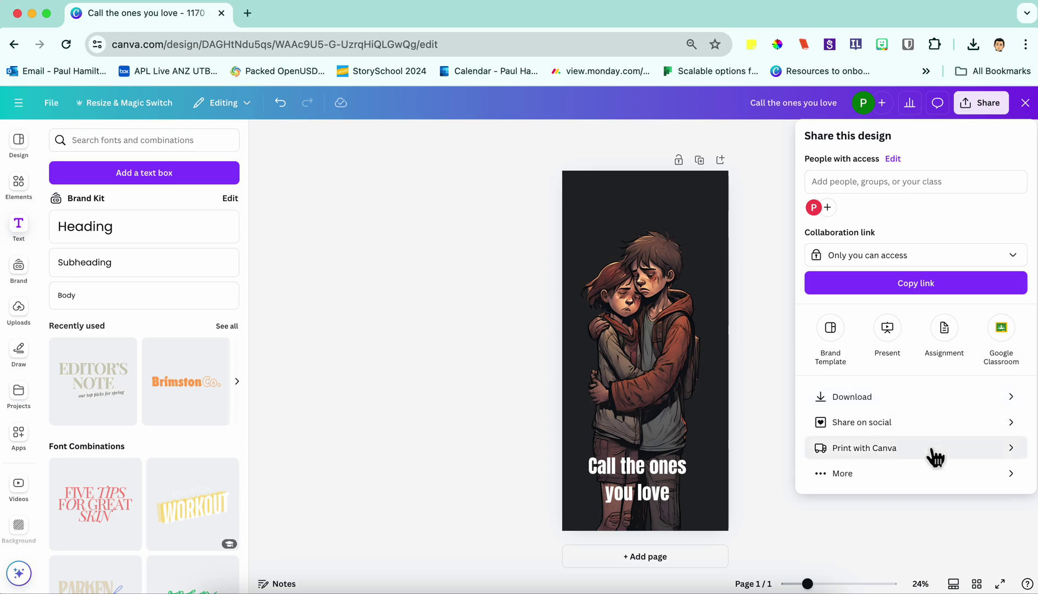
pyautogui.click(938, 407)
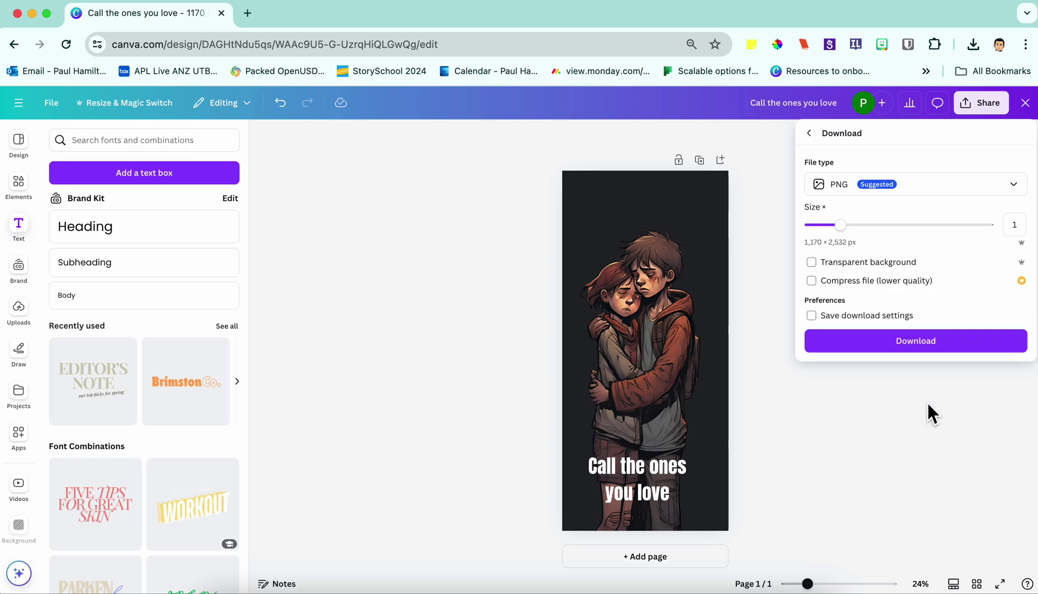
pyautogui.click(929, 353)
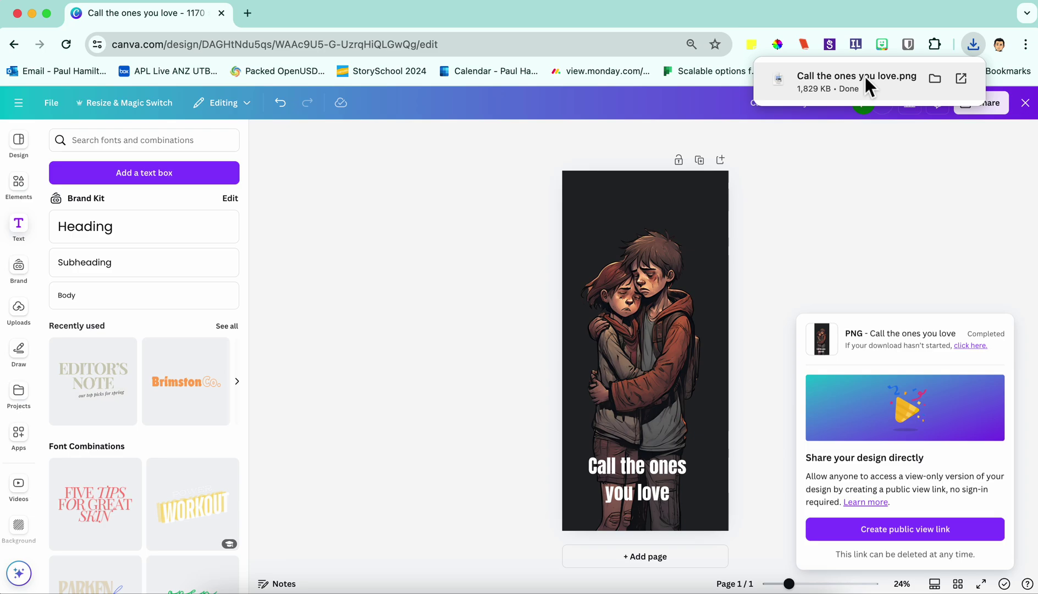
# Step: Open 'Call the ones you love.png' in Preview and AirDrop it to the iPhone
pyautogui.click(963, 79)
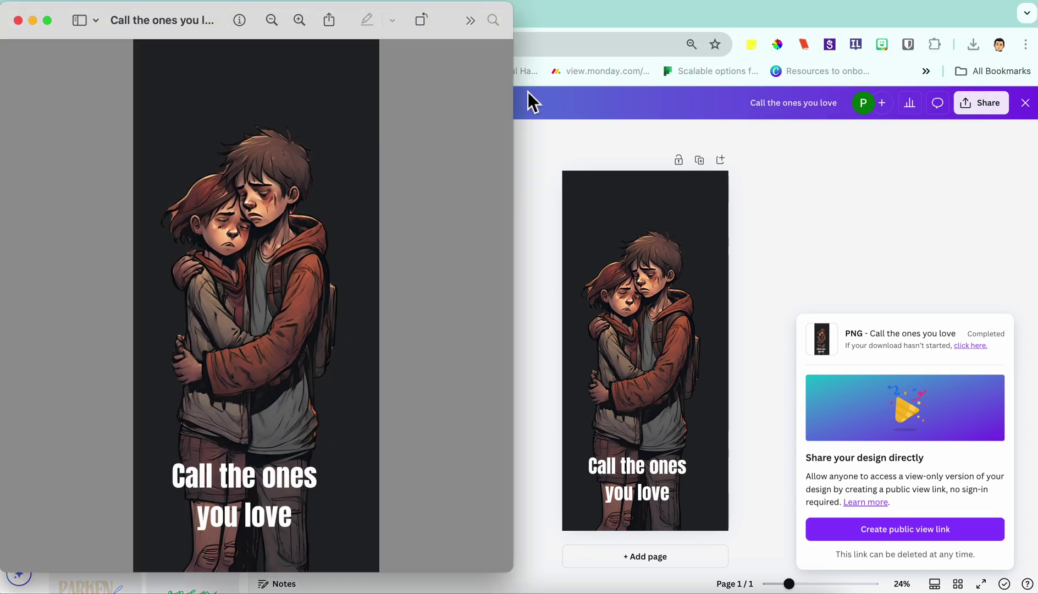
pyautogui.click(104, 2)
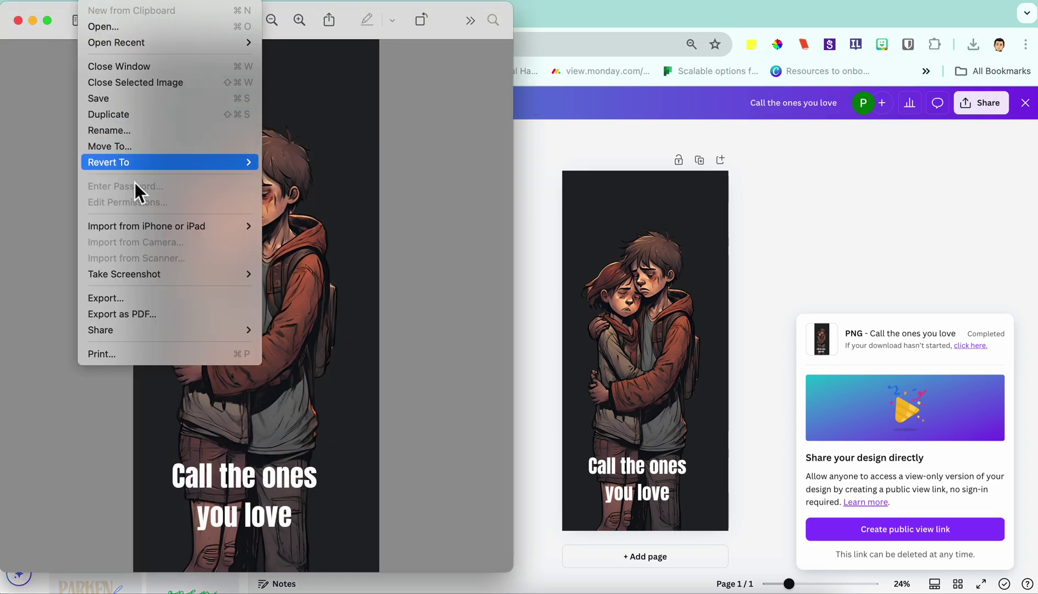
pyautogui.moveTo(134, 331)
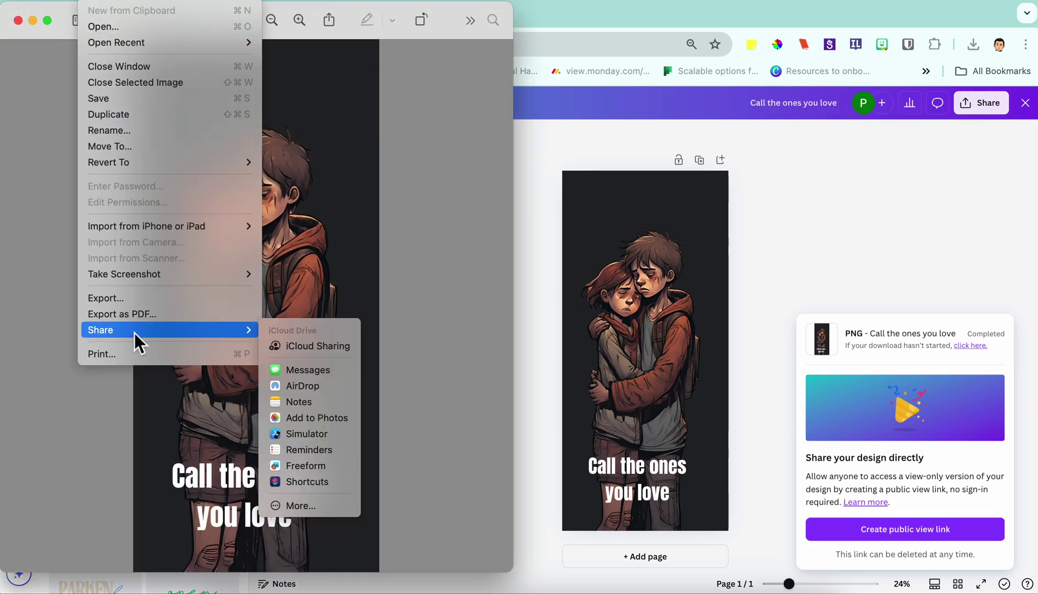
pyautogui.click(335, 389)
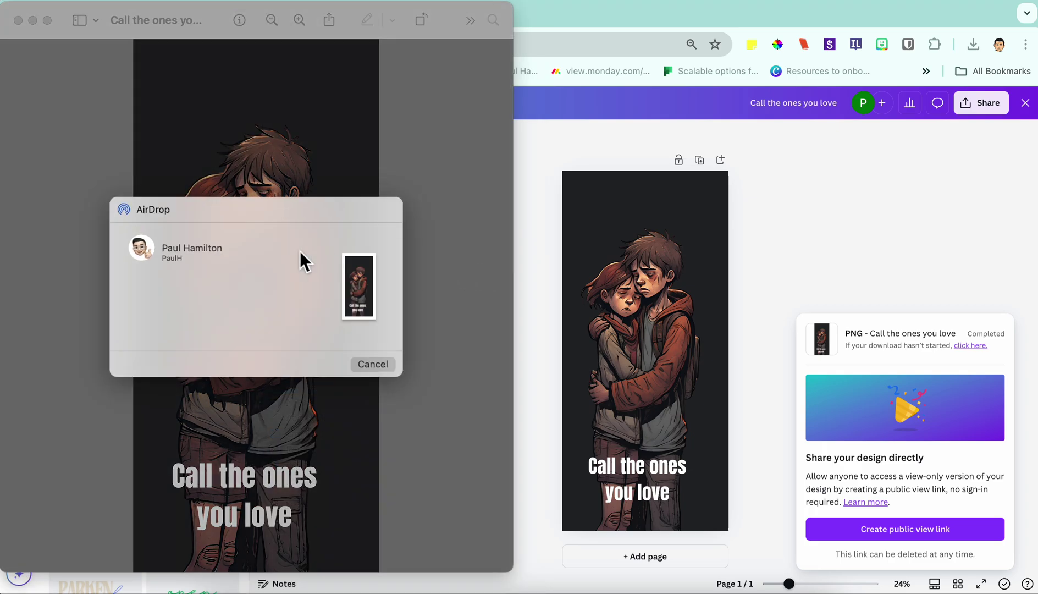
pyautogui.click(205, 253)
pyautogui.click(391, 370)
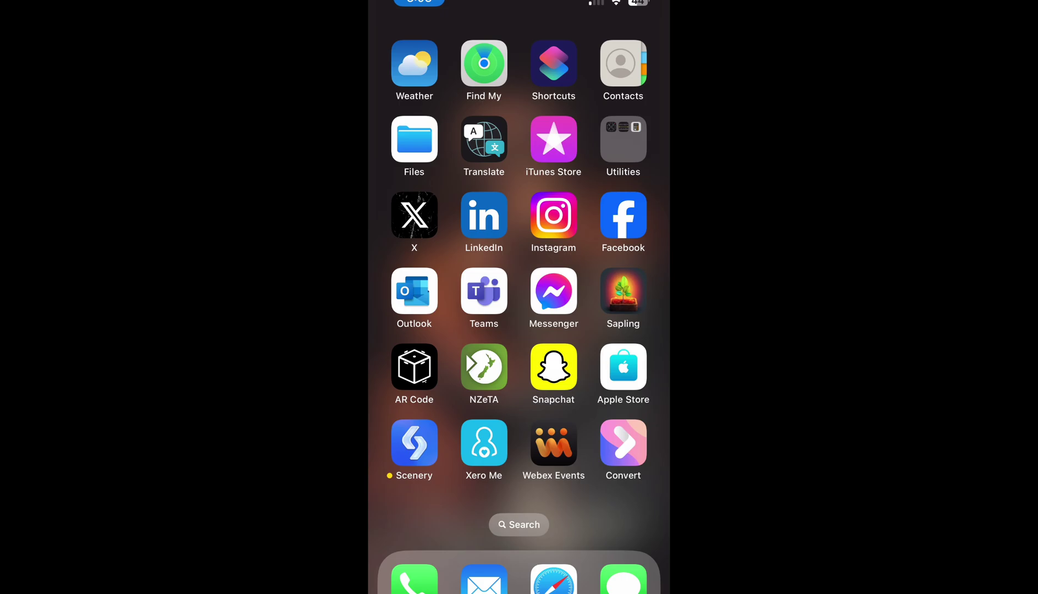
# Step: Search 'wall' on the iPhone, open Wallpaper settings and start Add New Wallpaper
pyautogui.hscroll(-3, 518, 275)
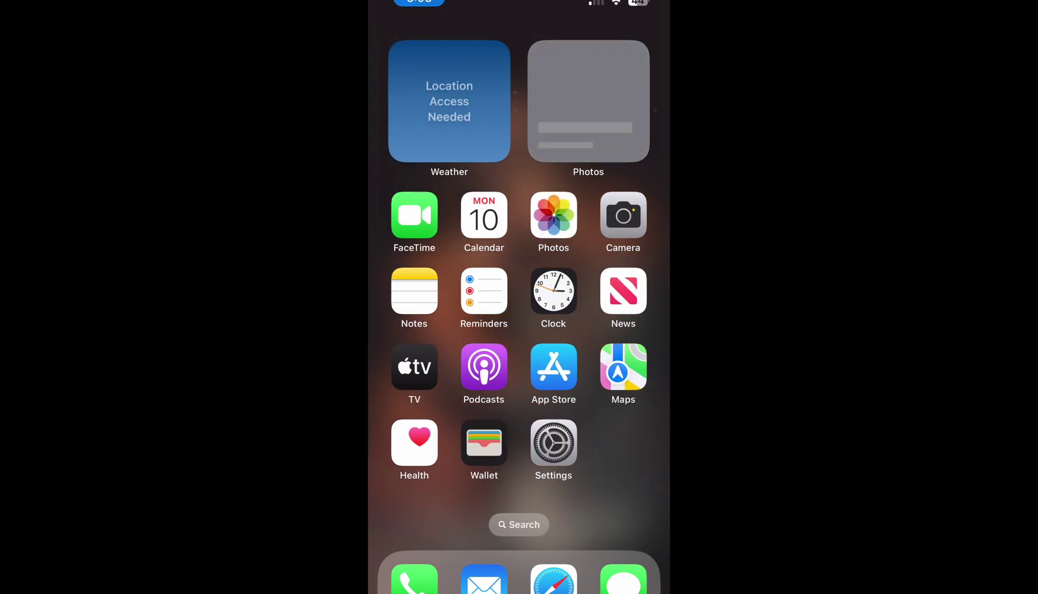
pyautogui.press('super+3')
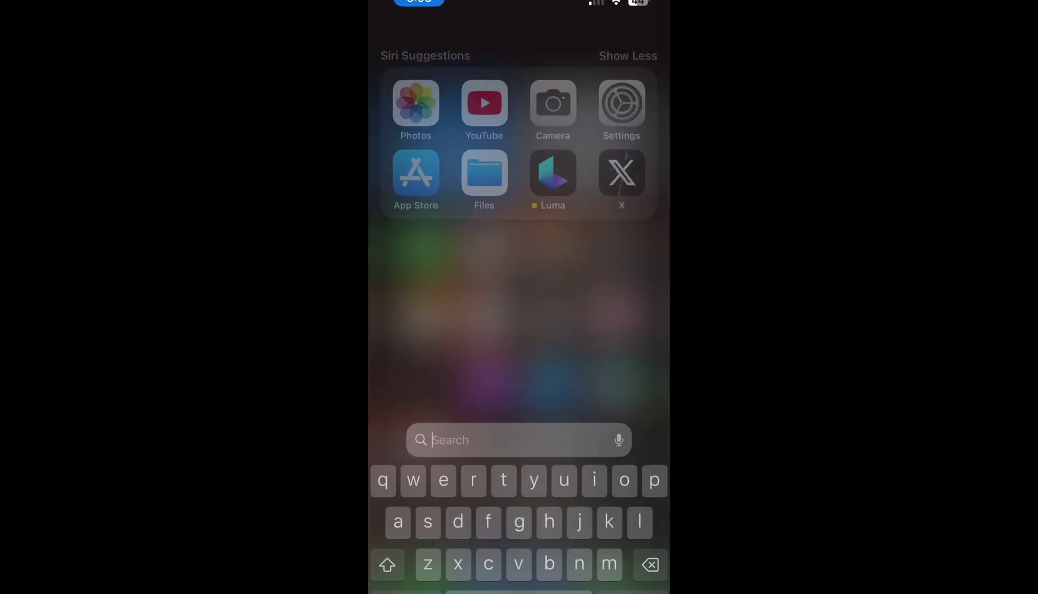
pyautogui.write('wall')
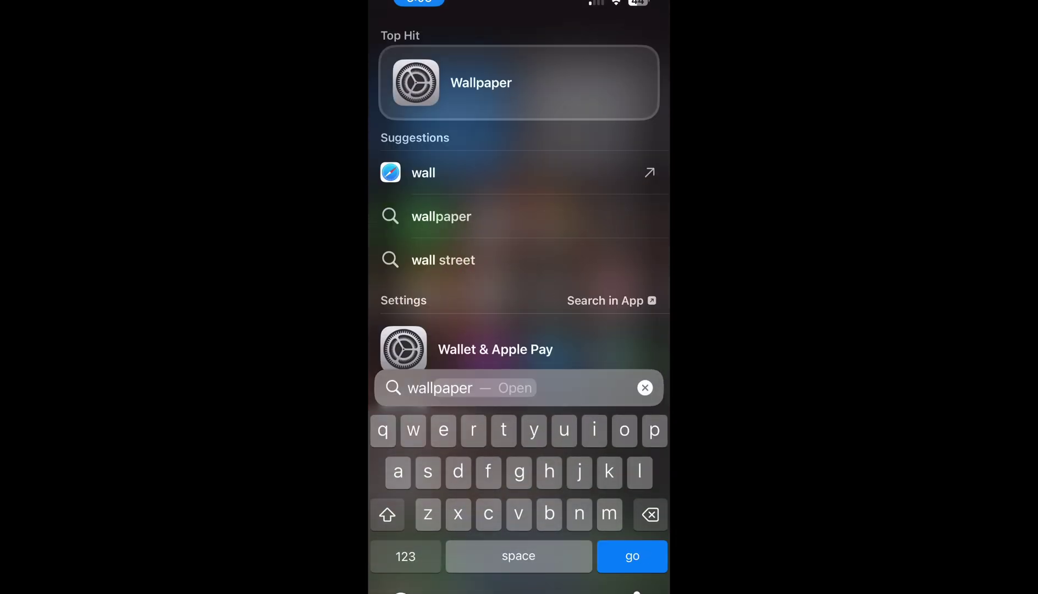
pyautogui.press('Return')
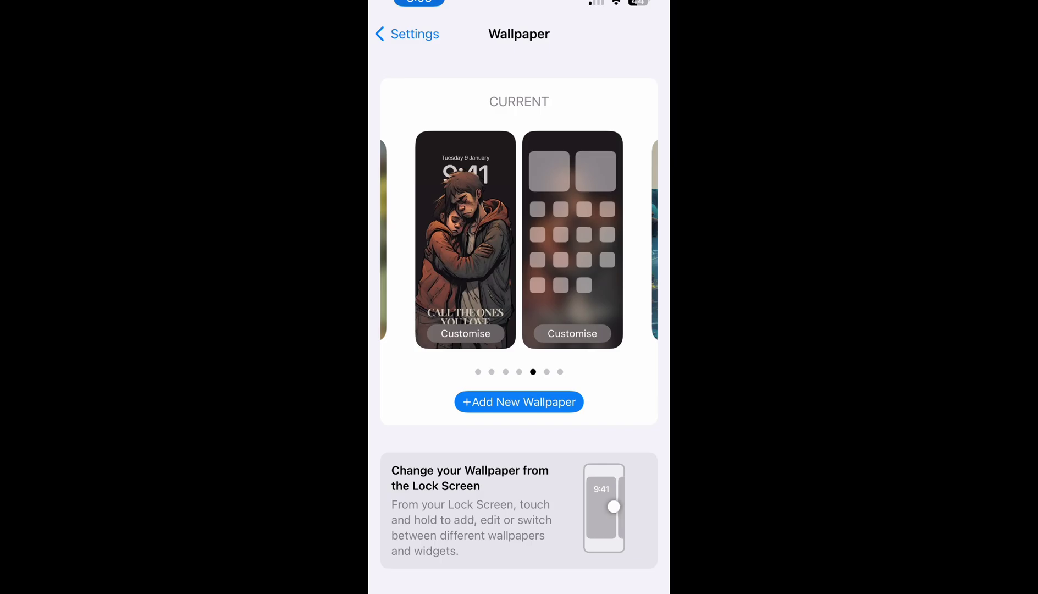
pyautogui.hscroll(5, 519, 239)
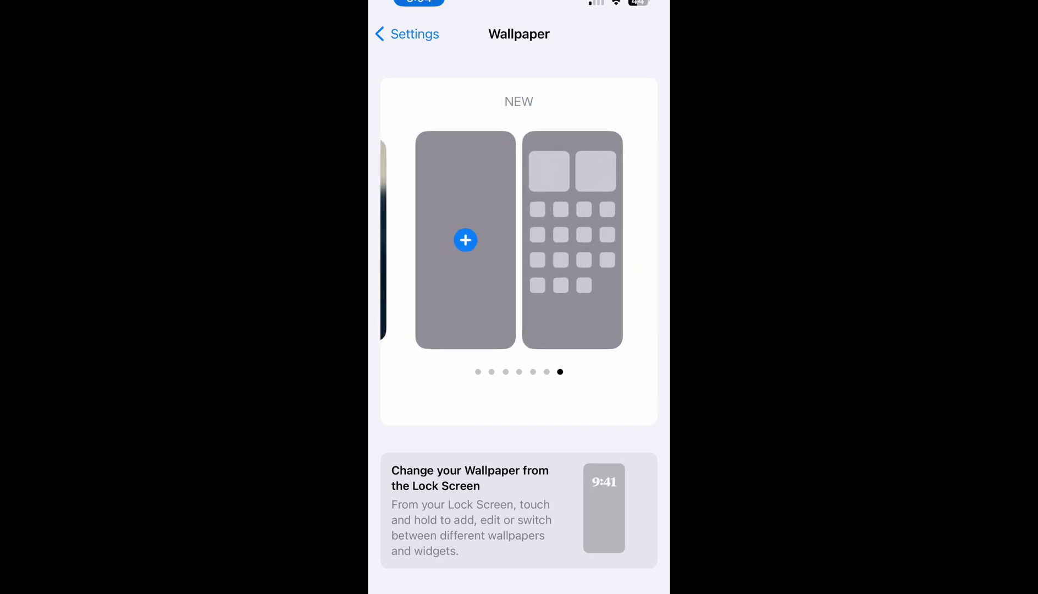
pyautogui.click(465, 240)
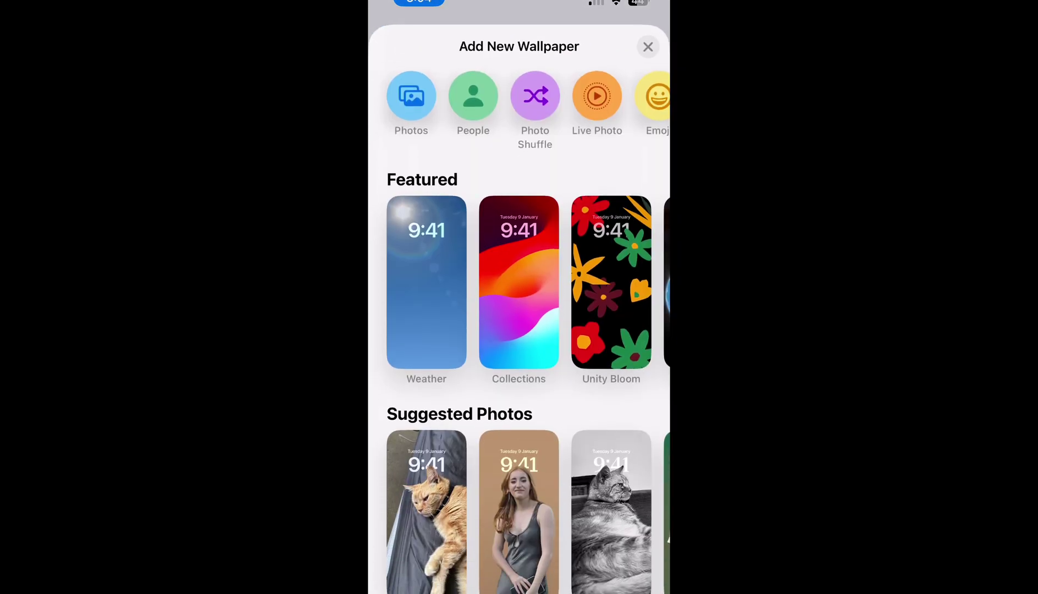
# Step: Pick the Call the ones you love image from All Photos and set it as wallpaper pair
pyautogui.click(412, 96)
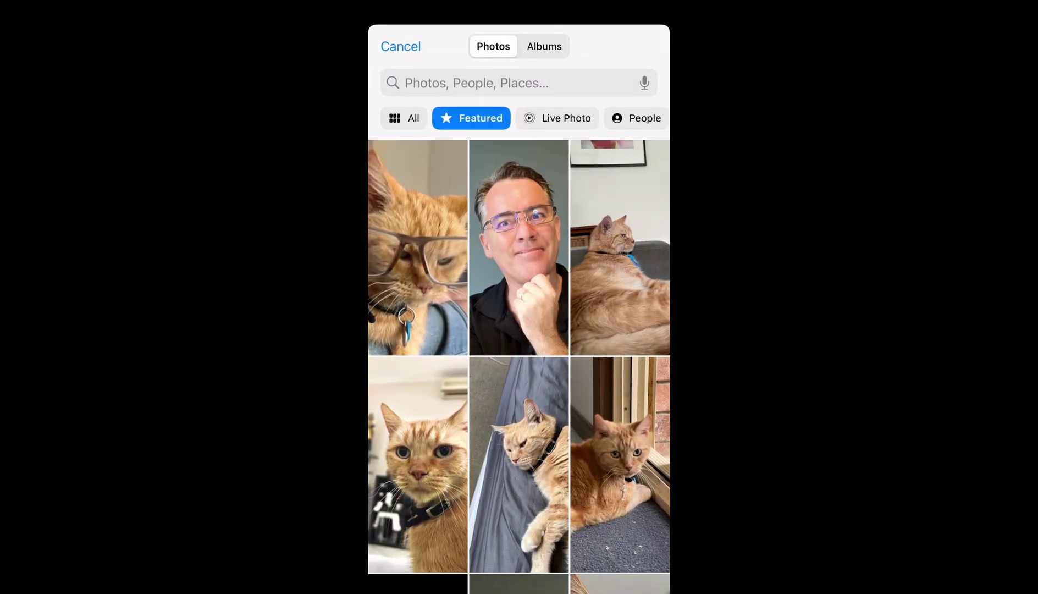
pyautogui.click(404, 117)
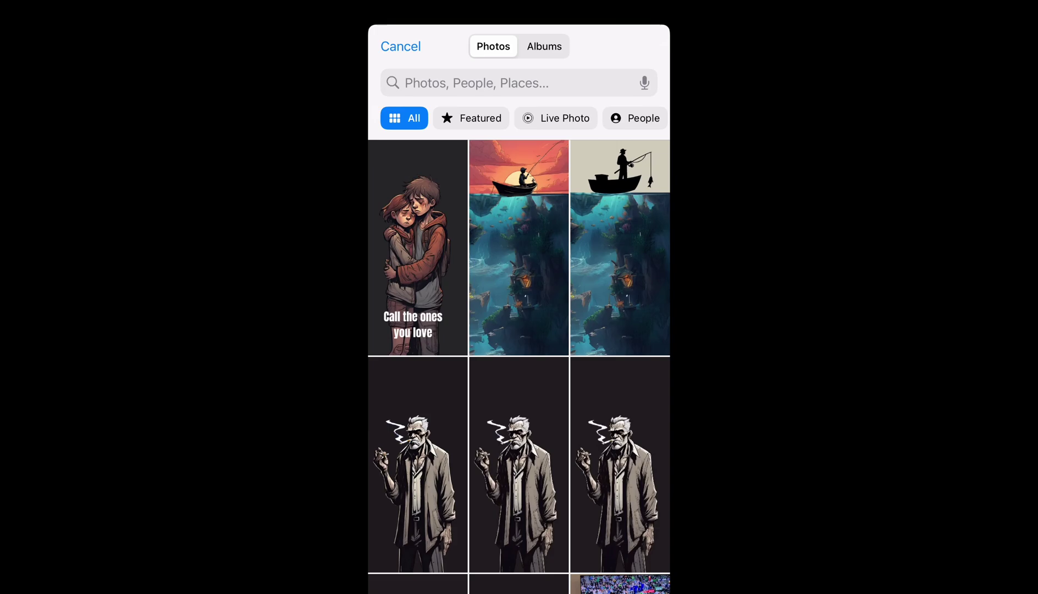
pyautogui.click(418, 248)
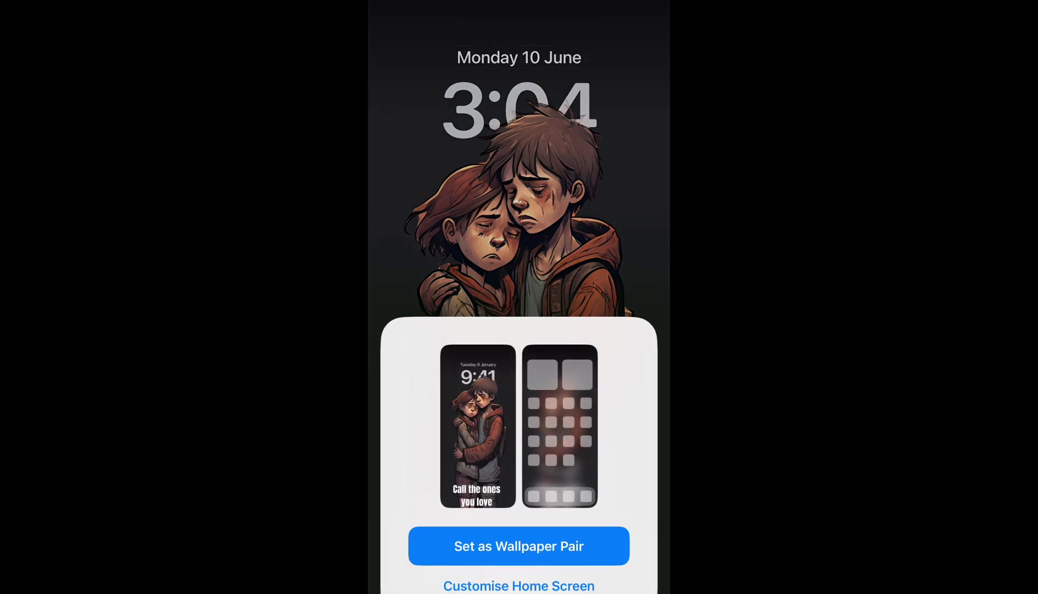
pyautogui.click(518, 545)
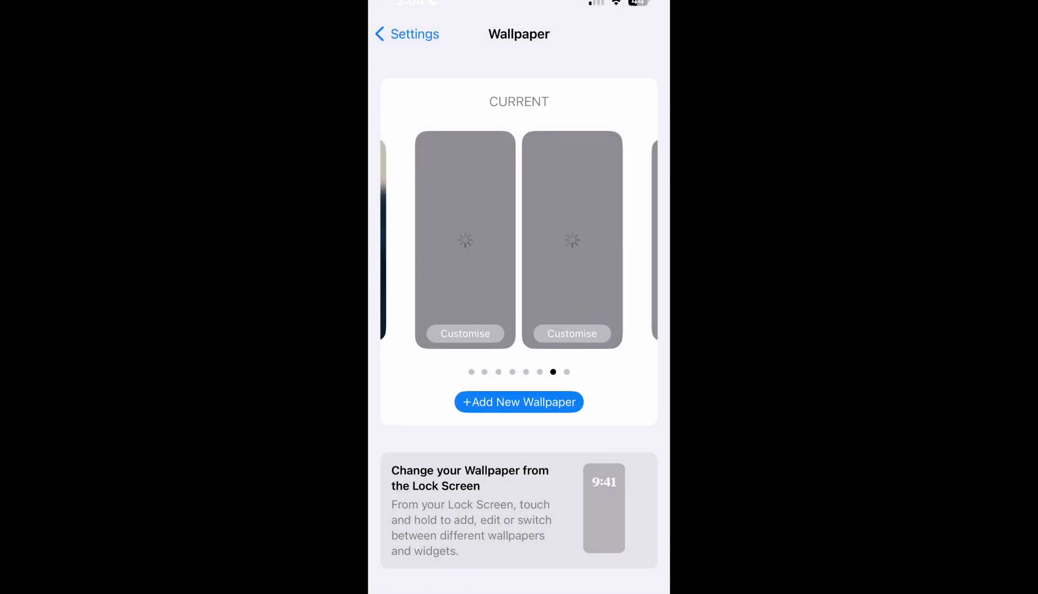
# Step: Clear the AirDrop notification from the lock screen and stop Screen Mirroring in Control Center
pyautogui.moveTo(518, 588); pyautogui.dragTo(518, 385)
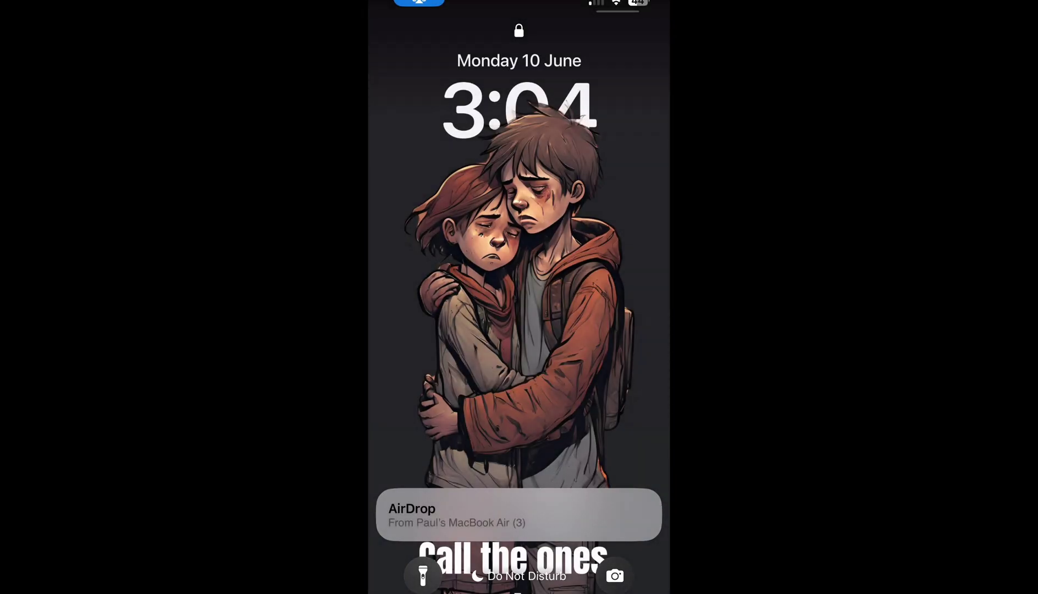
pyautogui.moveTo(604, 514); pyautogui.dragTo(396, 514)
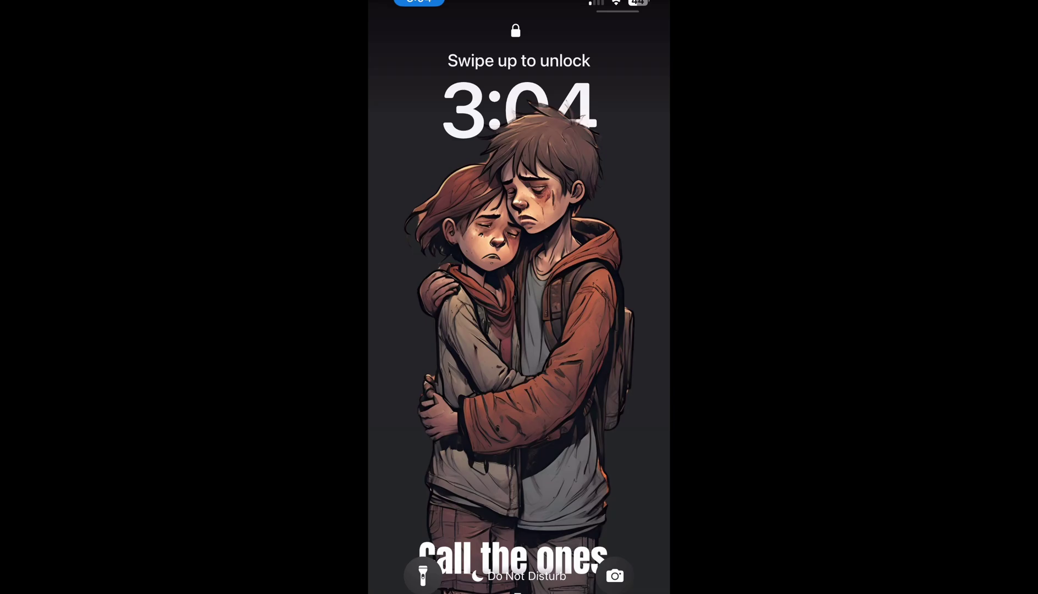
pyautogui.moveTo(618, 4); pyautogui.dragTo(610, 192)
pyautogui.click(484, 239)
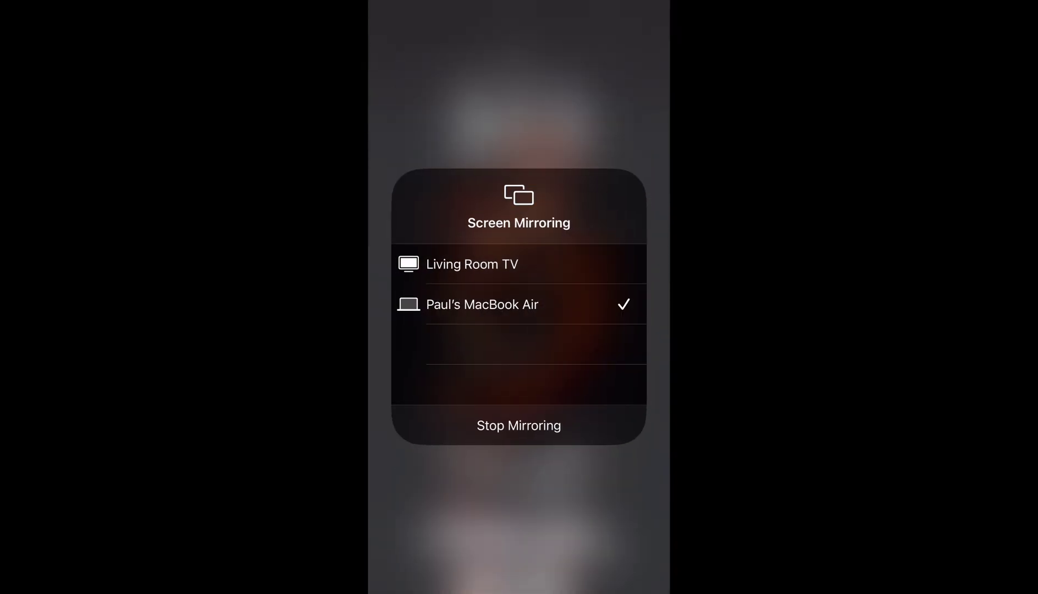
pyautogui.click(518, 426)
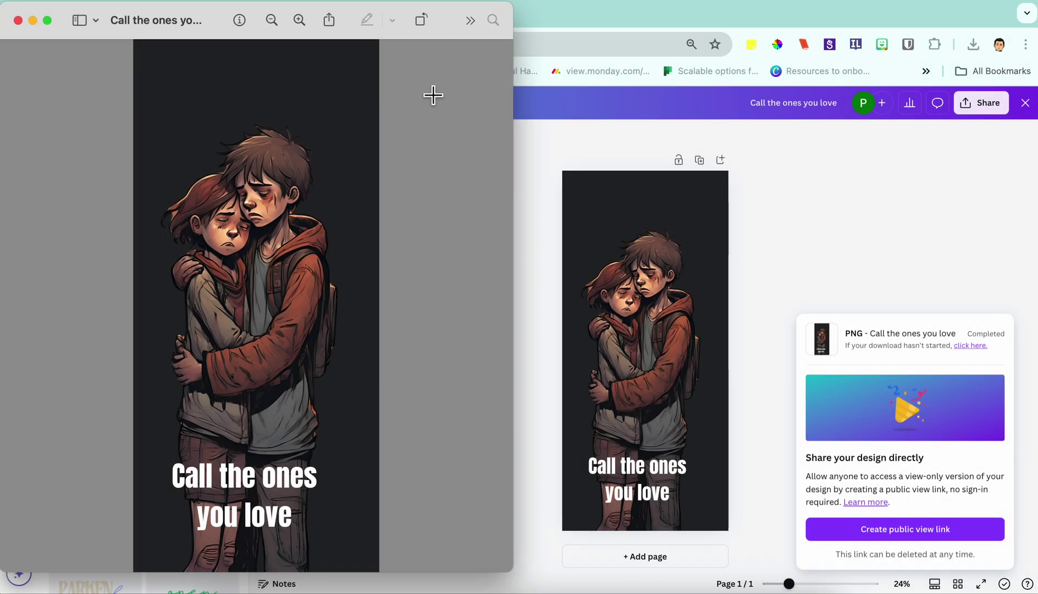
# Step: Close the Preview window and dismiss Canva's PNG download panel
pyautogui.click(18, 20)
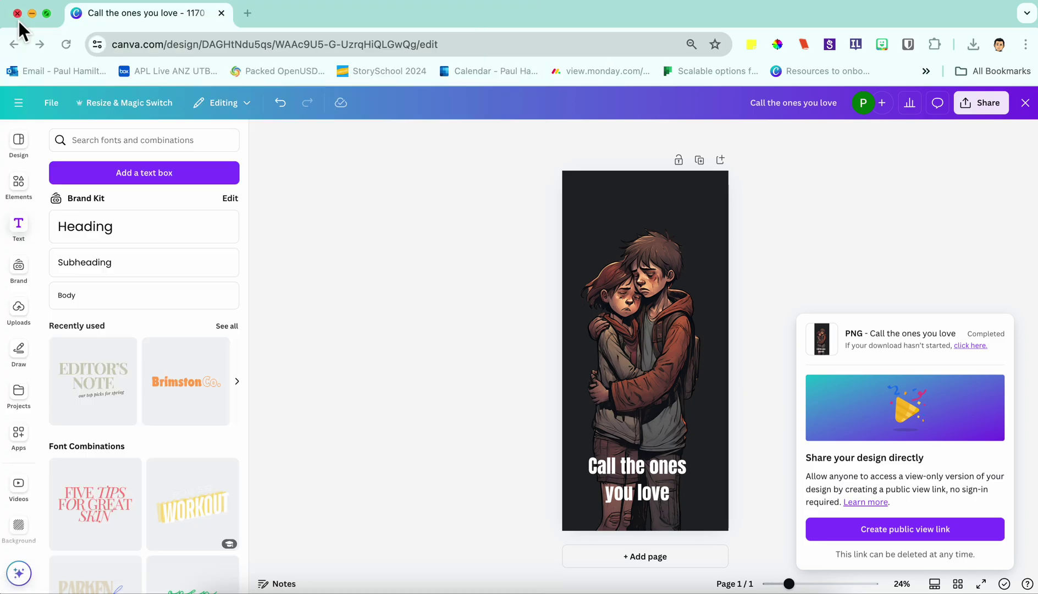
pyautogui.click(967, 257)
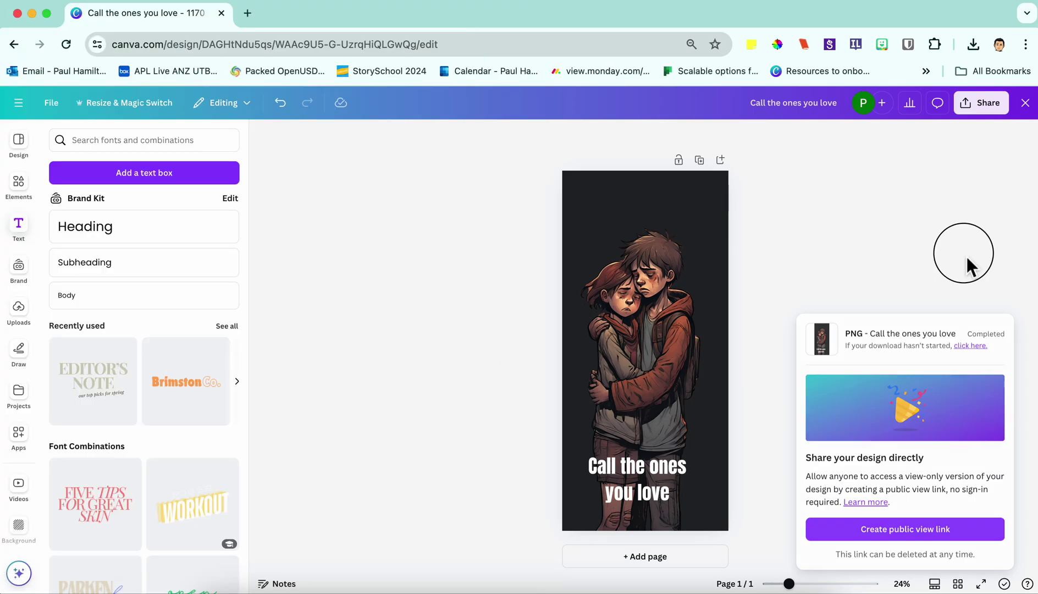
pyautogui.scroll(5, 747, 294)
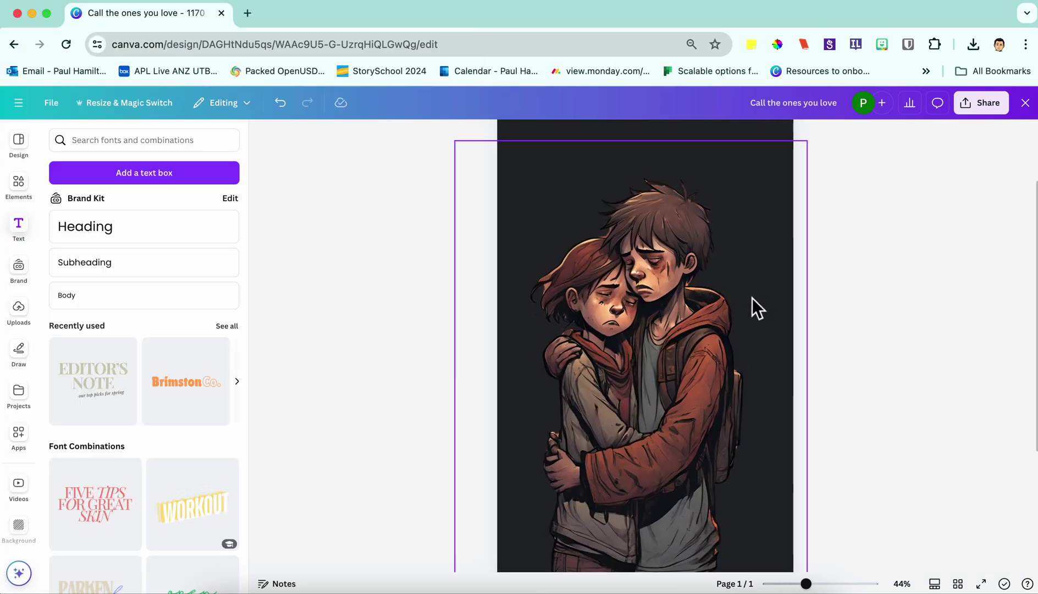
pyautogui.scroll(-4, 752, 297)
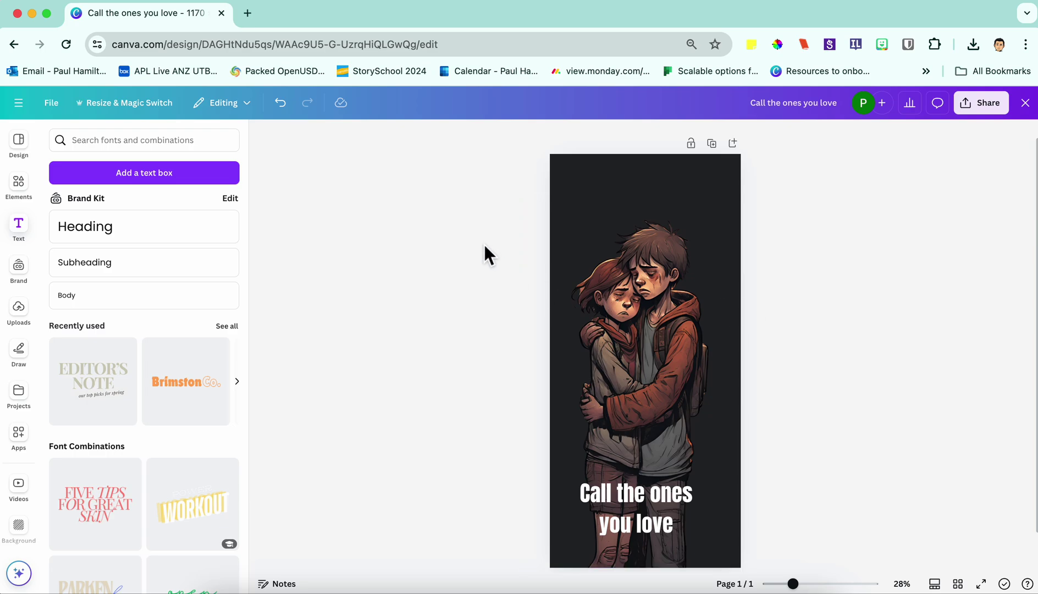
# Step: Select the hugging-couple illustration on the finished wallpaper design
pyautogui.click(674, 346)
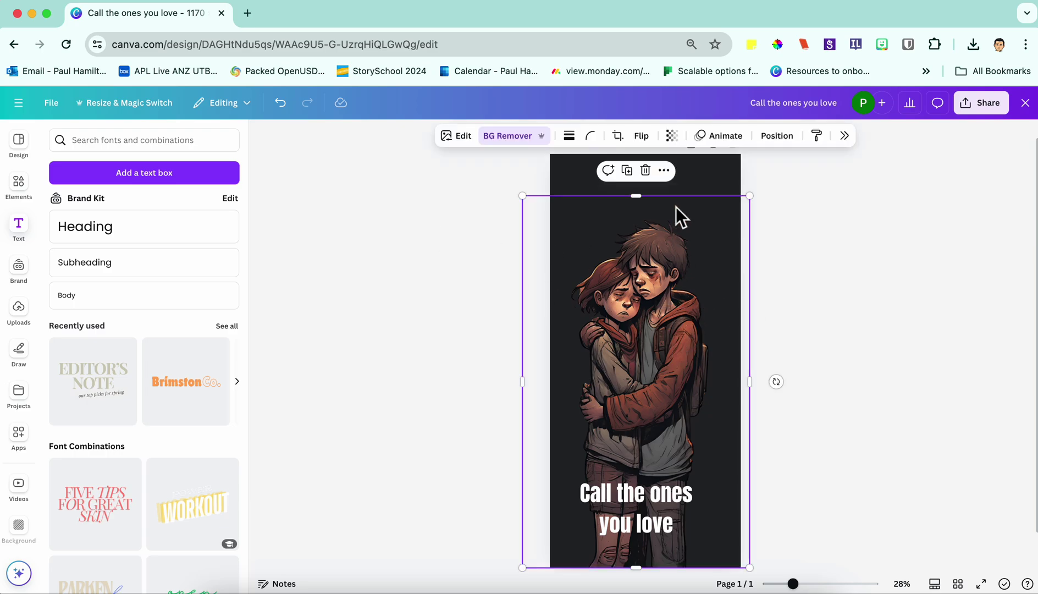
pyautogui.click(715, 176)
pyautogui.click(663, 298)
pyautogui.click(825, 289)
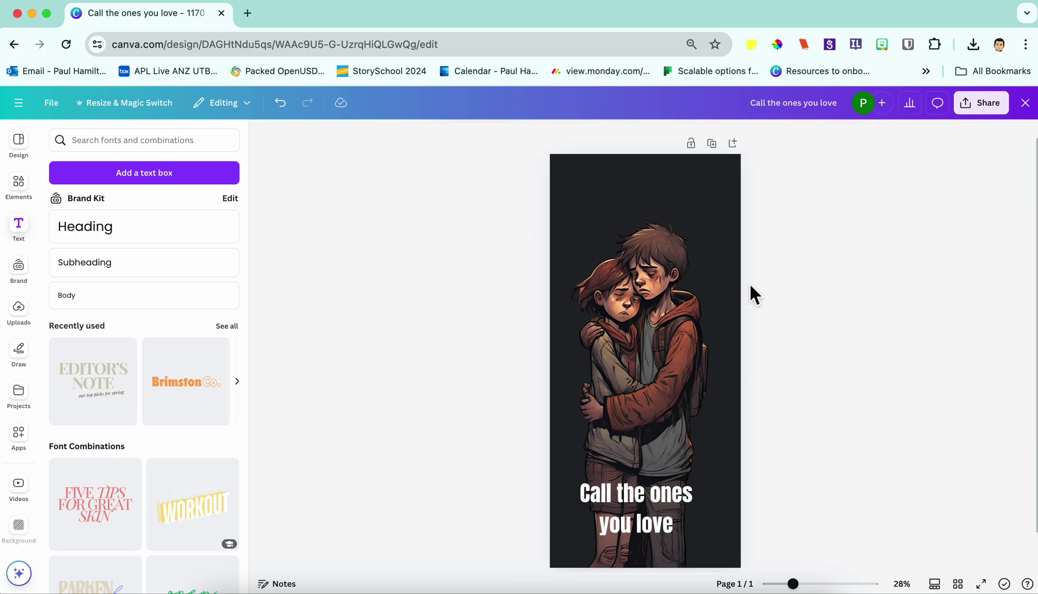
pyautogui.click(658, 297)
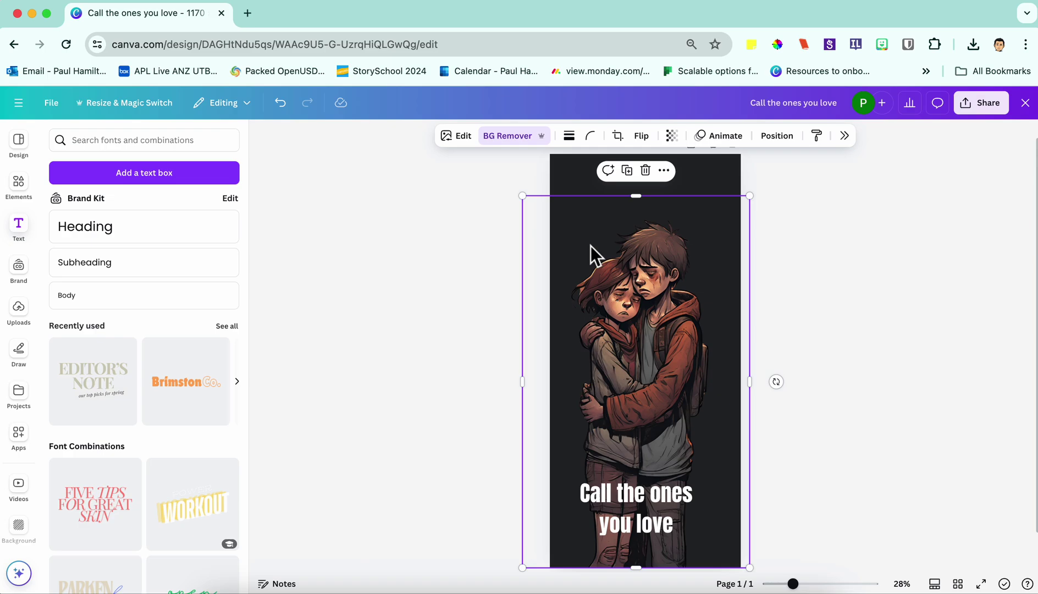